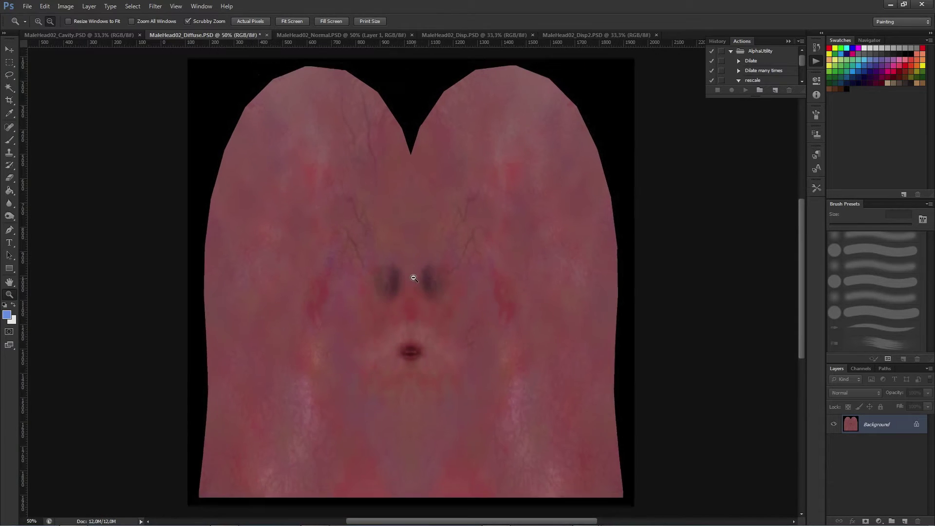
Step: Inspect the Cavity, Normal, Disp and Disp2 maps, then return to the diffuse texture
{"action": "left_click", "coordinate": [413, 278], "text": "alt"}
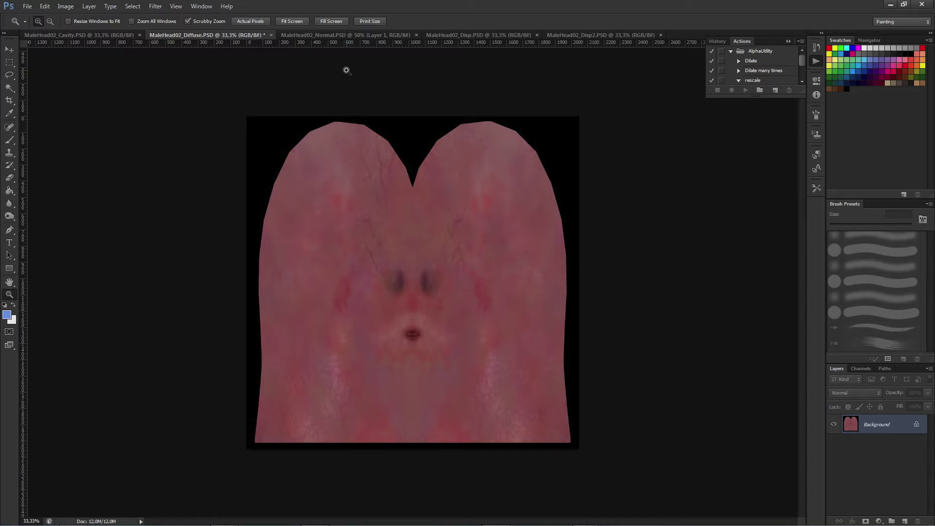
{"action": "left_click", "coordinate": [100, 36]}
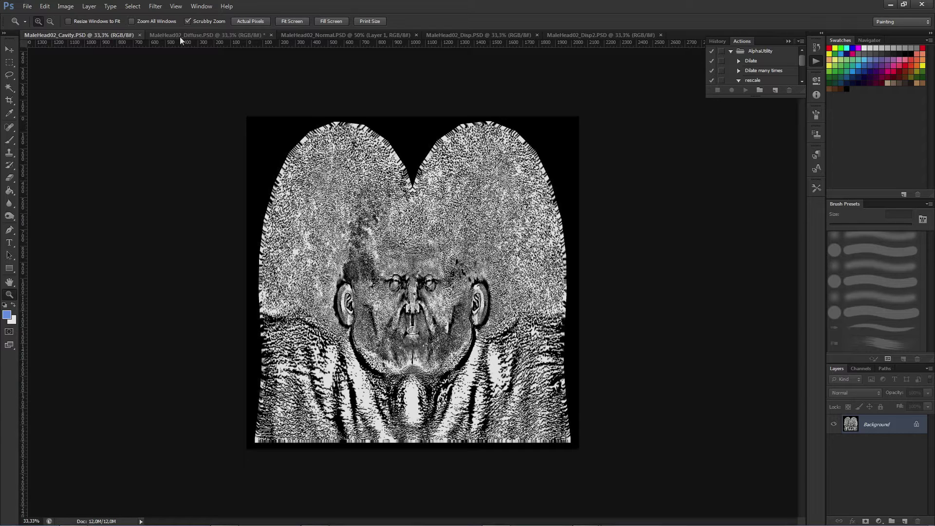
{"action": "left_click", "coordinate": [220, 37]}
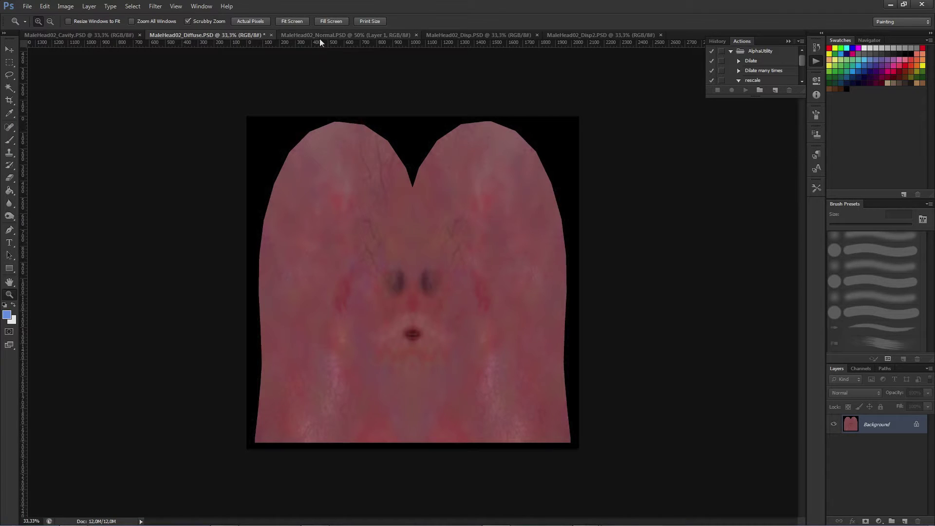
{"action": "left_click", "coordinate": [320, 36]}
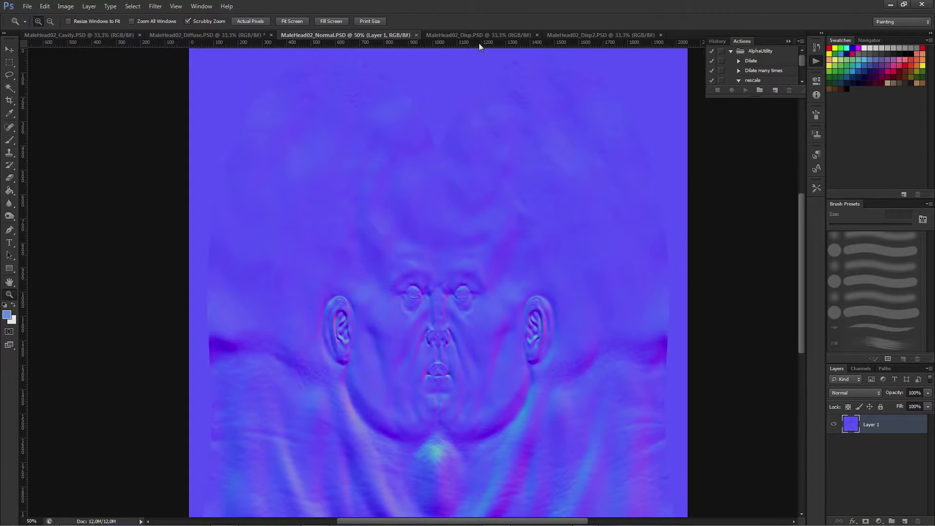
{"action": "left_click", "coordinate": [480, 36]}
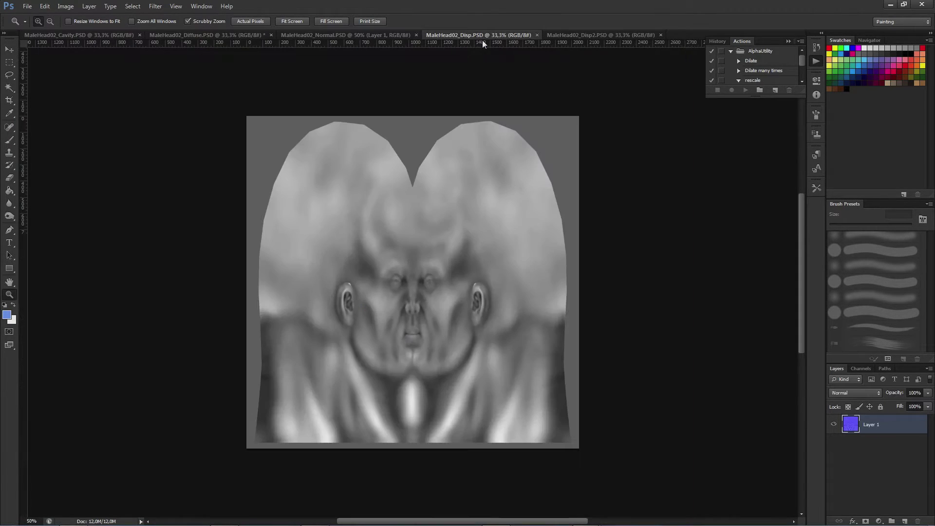
{"action": "left_click", "coordinate": [595, 36]}
{"action": "left_click", "coordinate": [384, 225]}
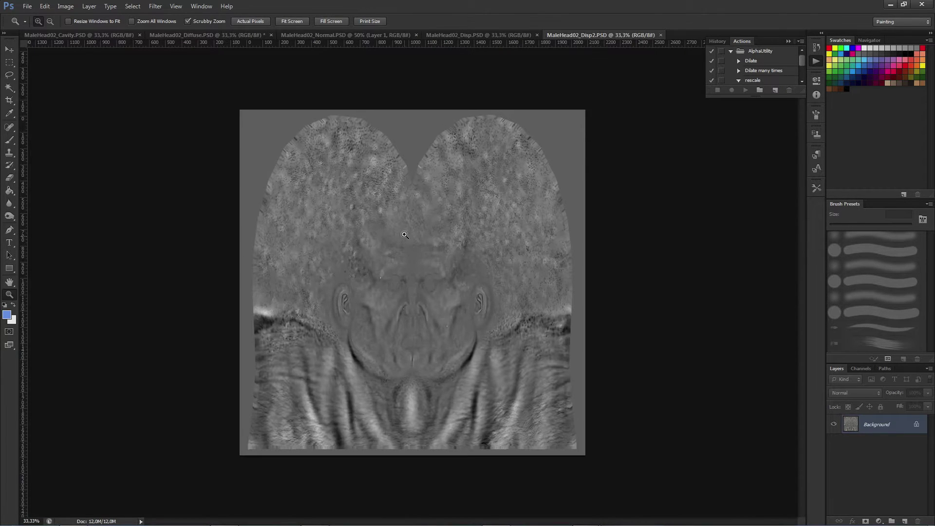
{"action": "left_click", "coordinate": [430, 240]}
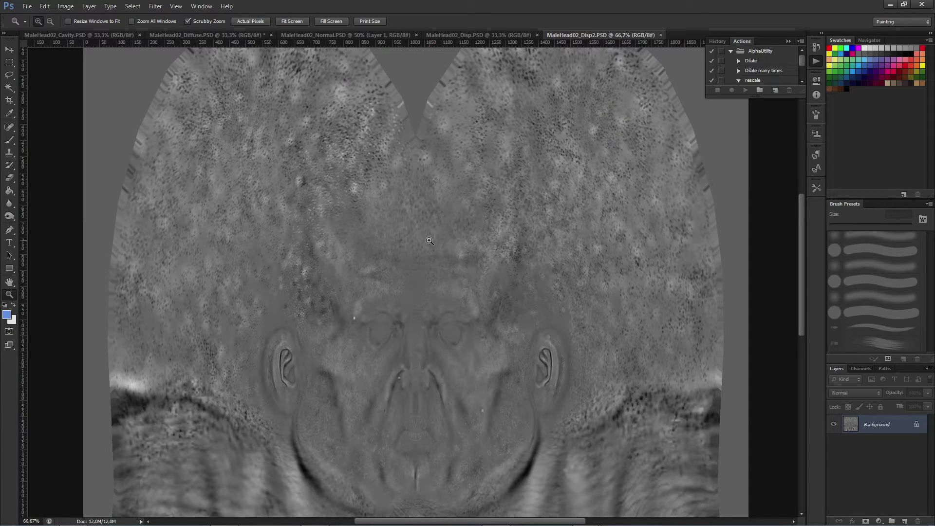
{"action": "left_click", "coordinate": [499, 33]}
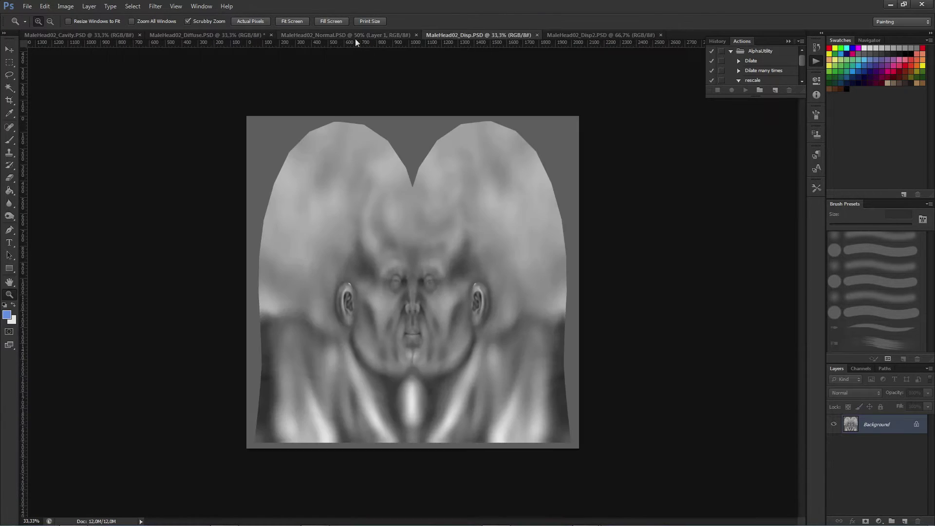
{"action": "left_click", "coordinate": [358, 35]}
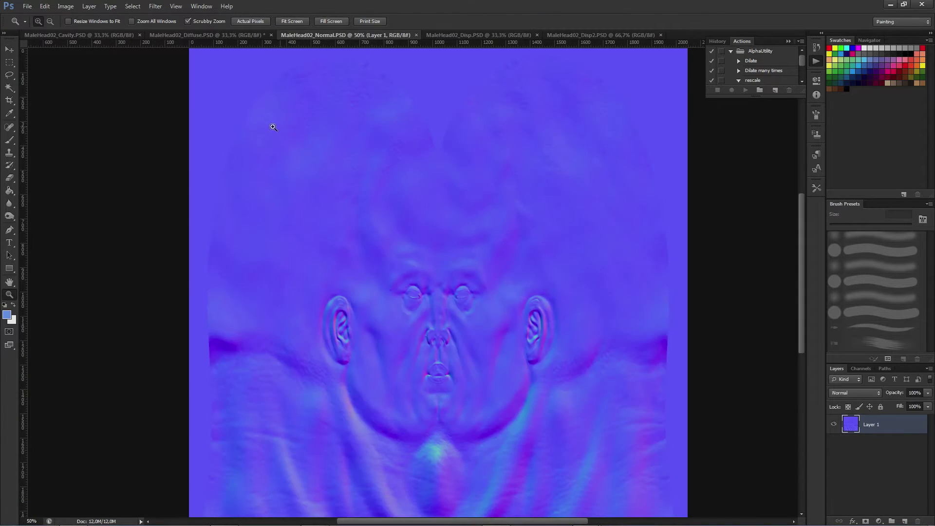
{"action": "left_click", "coordinate": [222, 36]}
{"action": "left_click", "coordinate": [432, 257]}
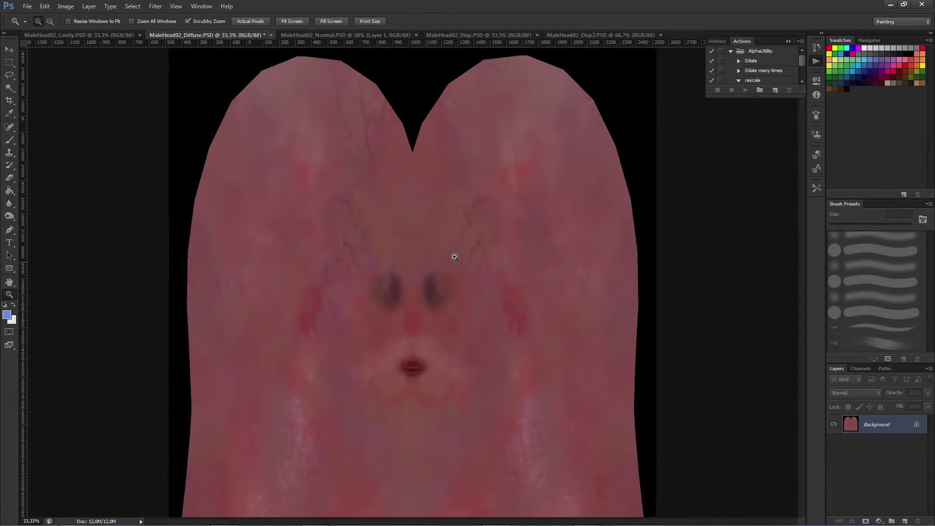
Step: Resize the diffuse texture to 2048 × 1024 with a height of 1024 pixels
{"action": "left_click", "coordinate": [65, 7]}
{"action": "left_click", "coordinate": [77, 77]}
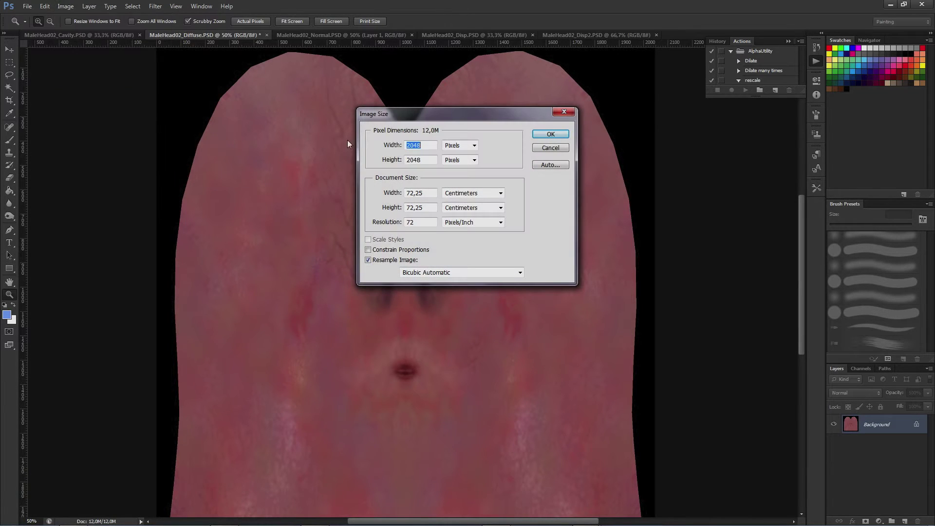
{"action": "key", "text": "Tab"}
{"action": "type", "text": "1024"}
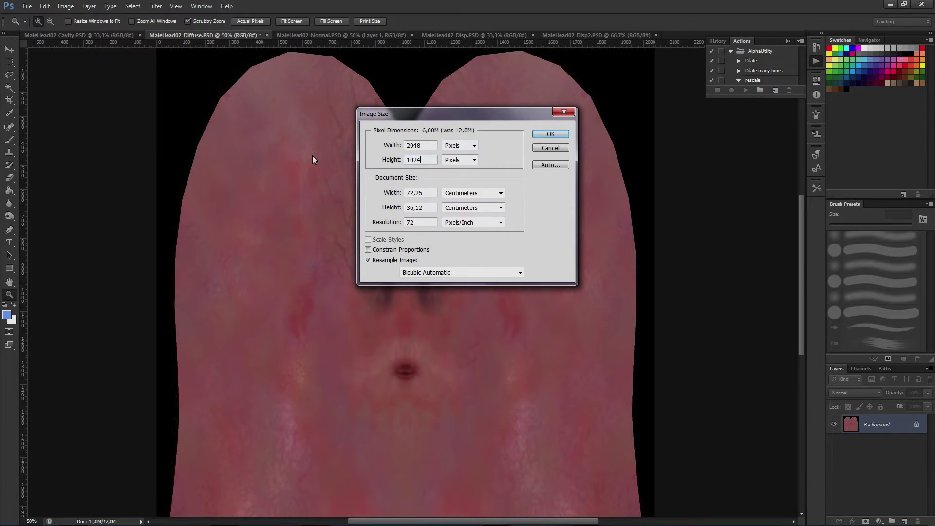
{"action": "key", "text": "Return"}
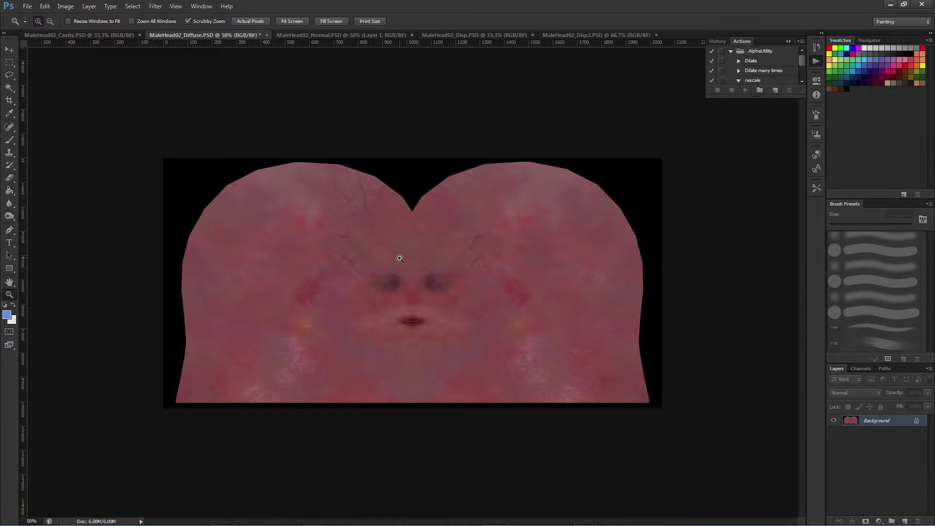
{"action": "left_click", "coordinate": [416, 281]}
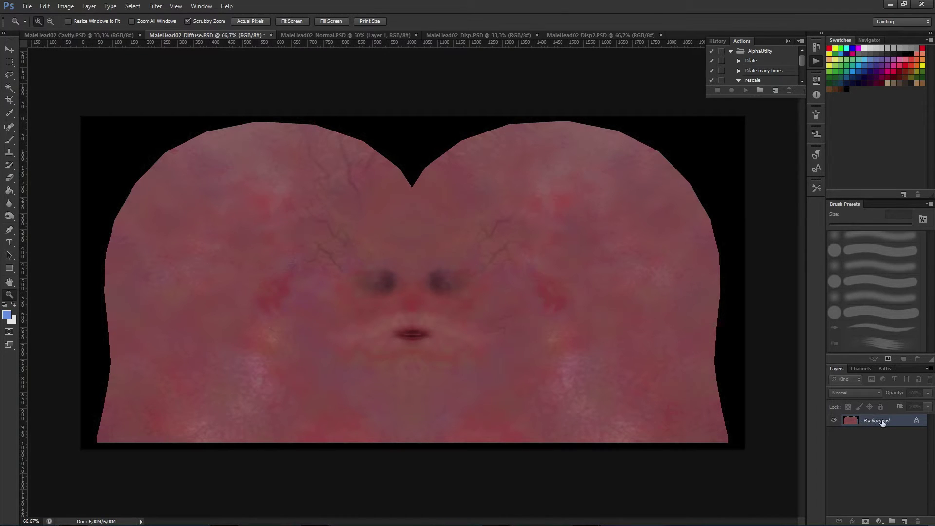
Step: Convert Background to Layer 0 and select the black surround with Magic Wand, expanded
{"action": "double_click", "coordinate": [855, 420]}
{"action": "key", "text": "Return"}
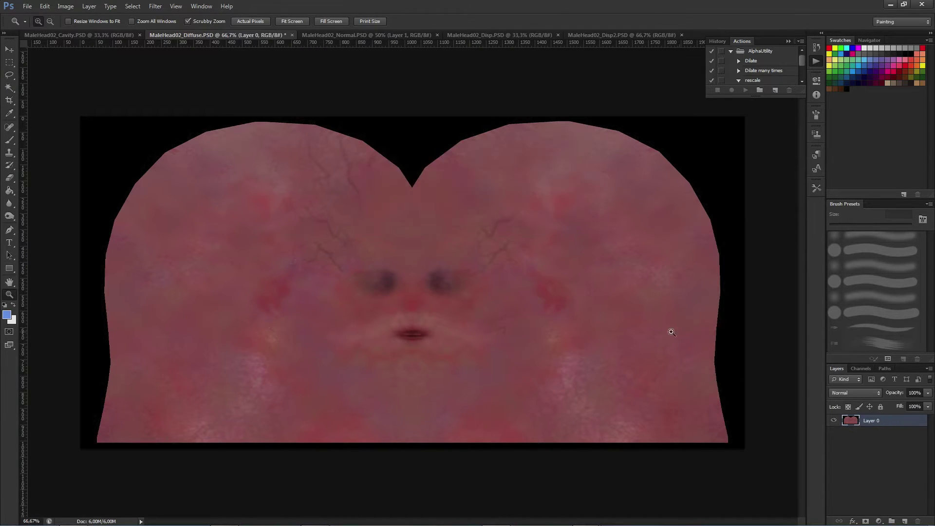
{"action": "left_click", "coordinate": [11, 89]}
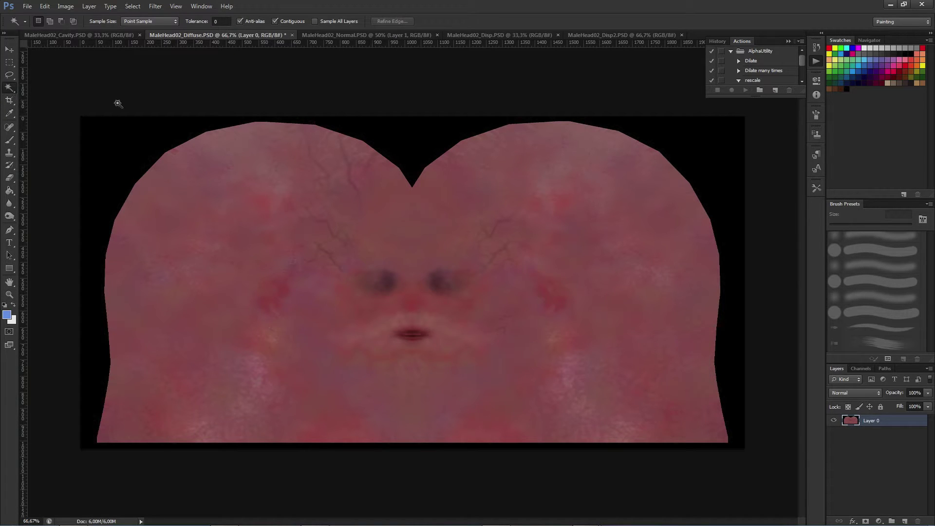
{"action": "left_click", "coordinate": [119, 127]}
{"action": "left_click", "coordinate": [132, 6]}
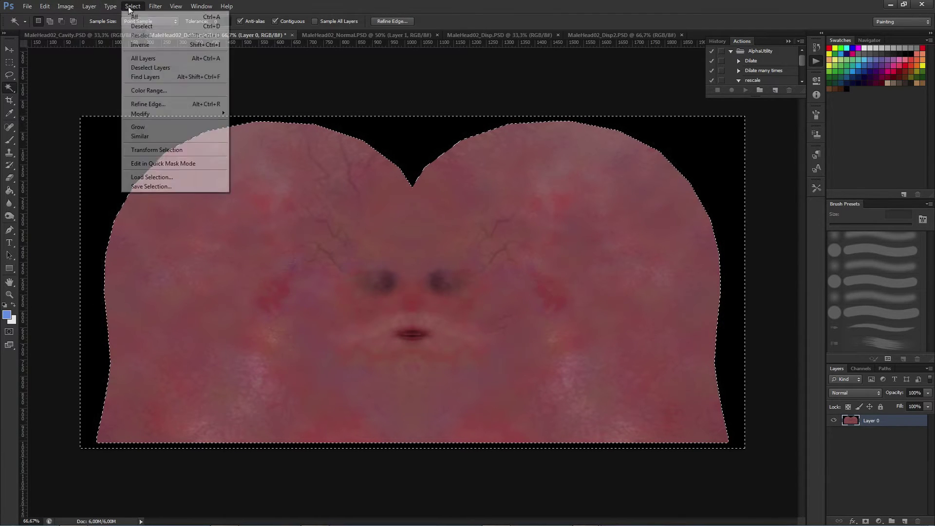
{"action": "mouse_move", "coordinate": [142, 113]}
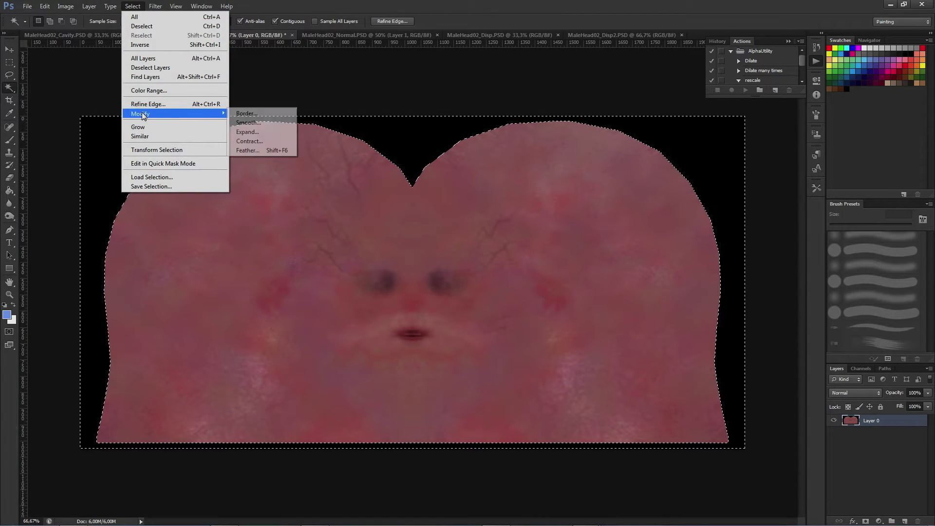
{"action": "left_click", "coordinate": [287, 133]}
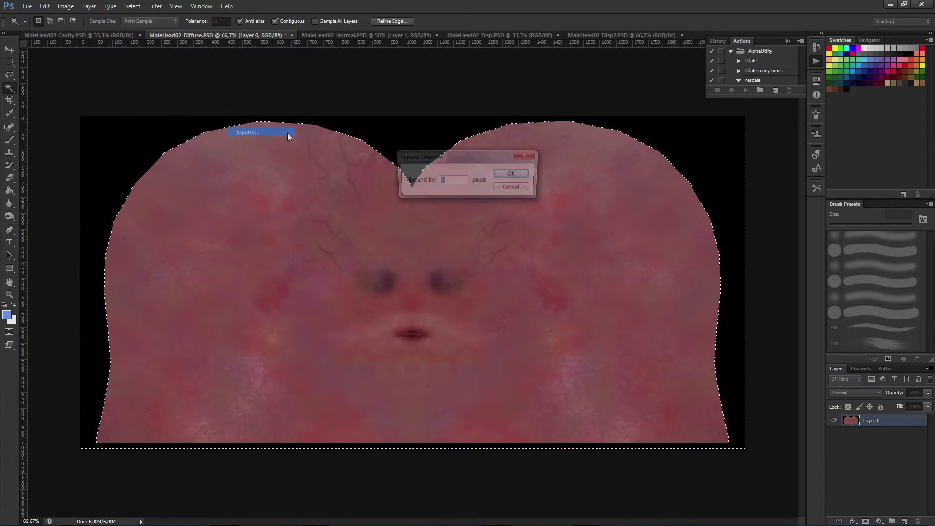
{"action": "left_click", "coordinate": [509, 174]}
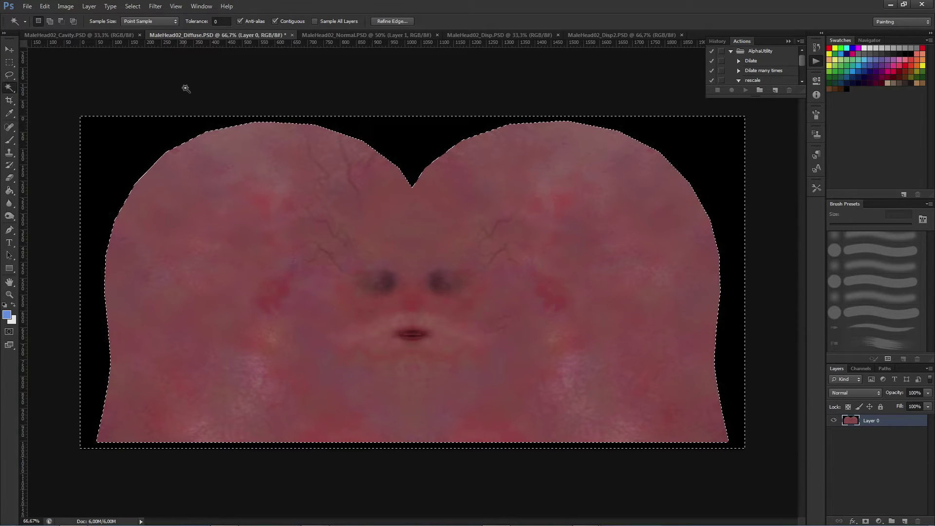
Step: Content-Aware fill the selected black area with skin, then deselect
{"action": "left_click", "coordinate": [46, 8]}
{"action": "left_click", "coordinate": [62, 143]}
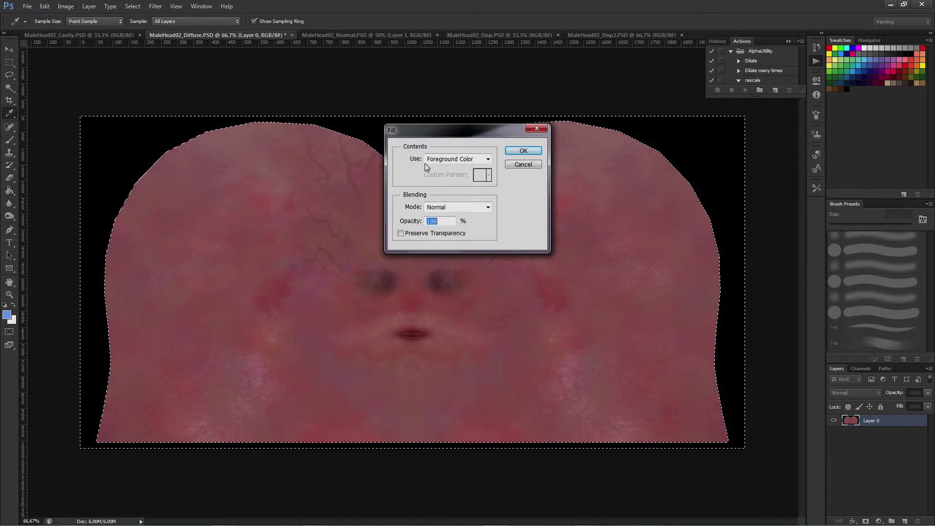
{"action": "left_click", "coordinate": [425, 163]}
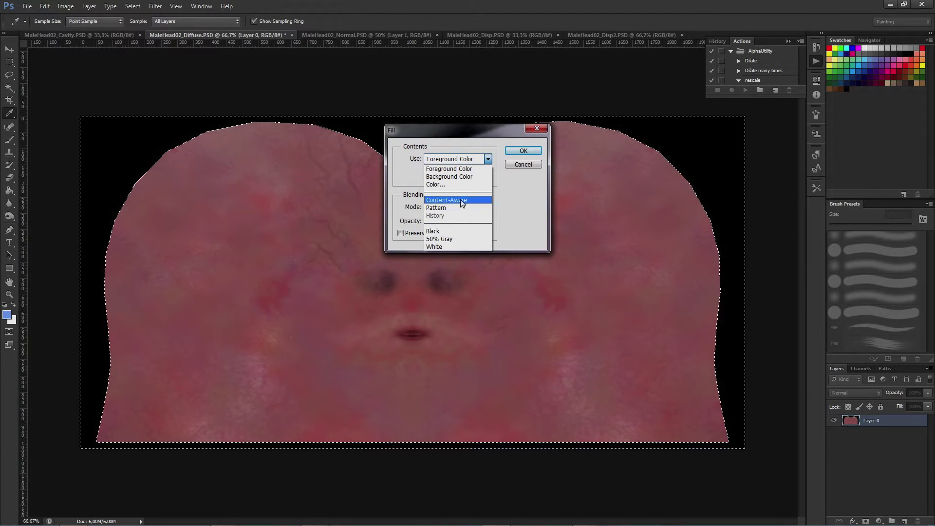
{"action": "left_click", "coordinate": [439, 200]}
{"action": "left_click", "coordinate": [520, 165]}
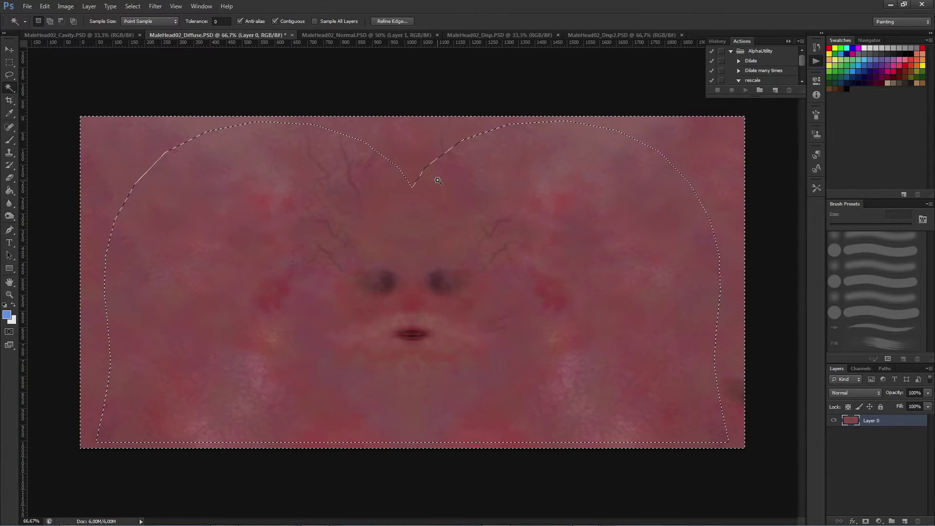
{"action": "key", "text": "ctrl+d"}
{"action": "key", "text": "v"}
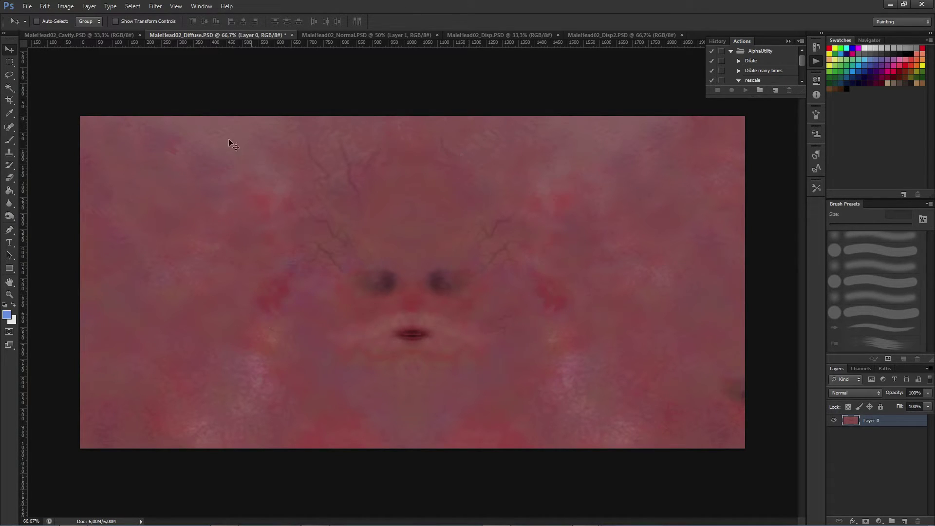
Step: In Save As, create and enter a new folder named Unity
{"action": "left_click", "coordinate": [23, 8]}
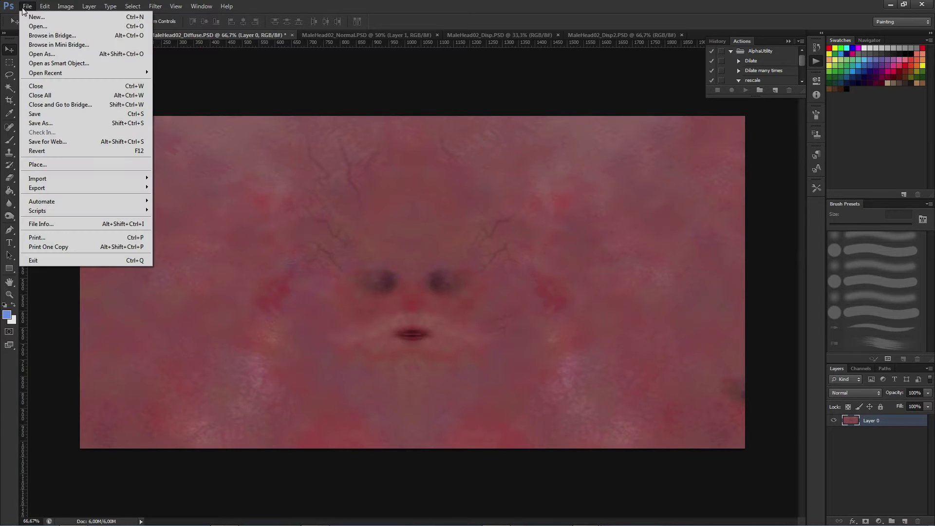
{"action": "left_click", "coordinate": [51, 125]}
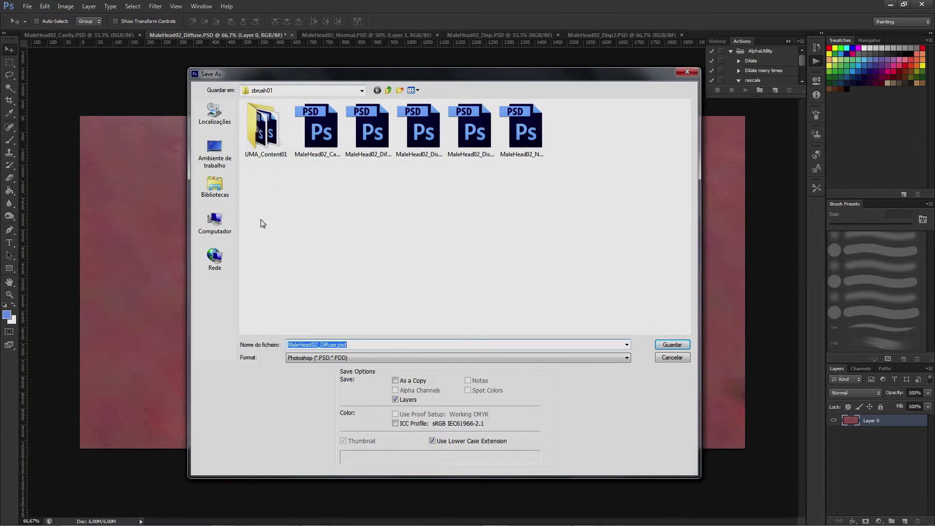
{"action": "right_click", "coordinate": [318, 246]}
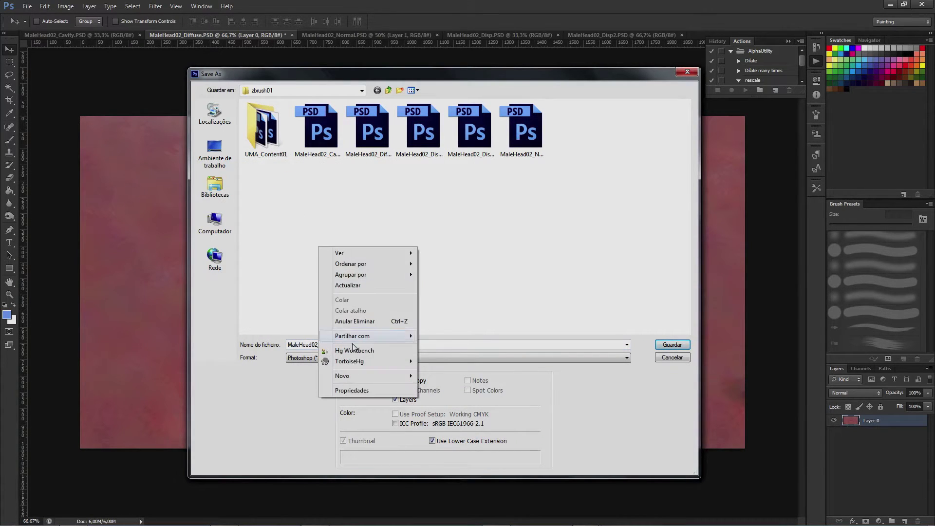
{"action": "mouse_move", "coordinate": [365, 375]}
{"action": "left_click", "coordinate": [437, 374]}
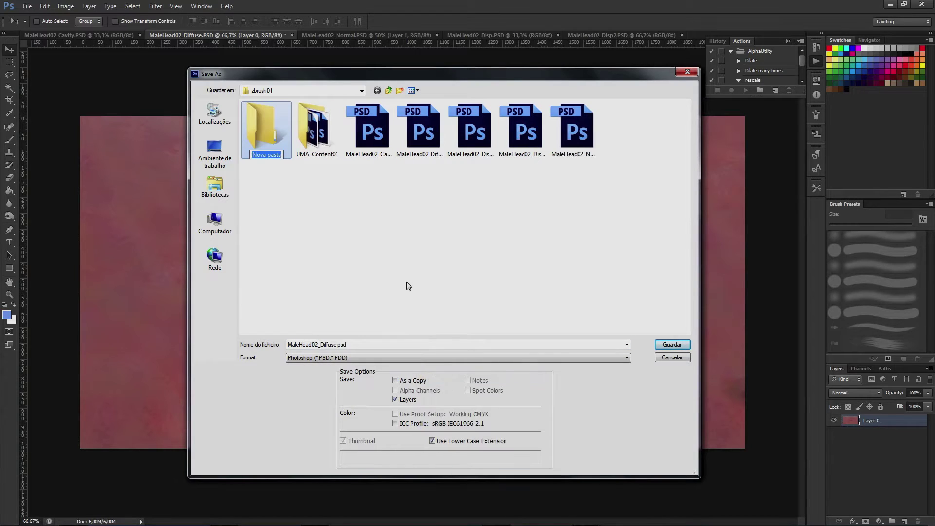
{"action": "type", "text": "Unity"}
{"action": "key", "text": "Return"}
{"action": "key", "text": "Return"}
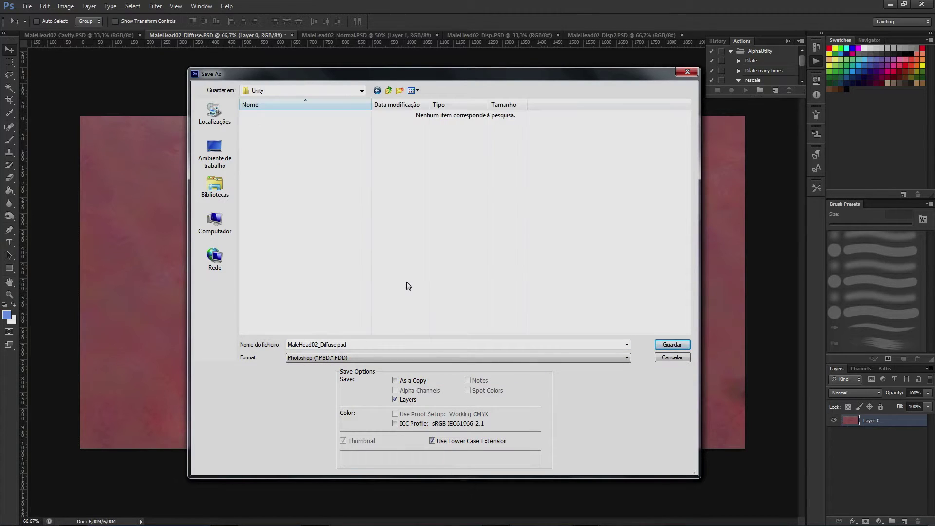
Step: Rename the file to MaleHead03_Diffuse.psd and save, accepting Maximize Compatibility
{"action": "left_click", "coordinate": [315, 344]}
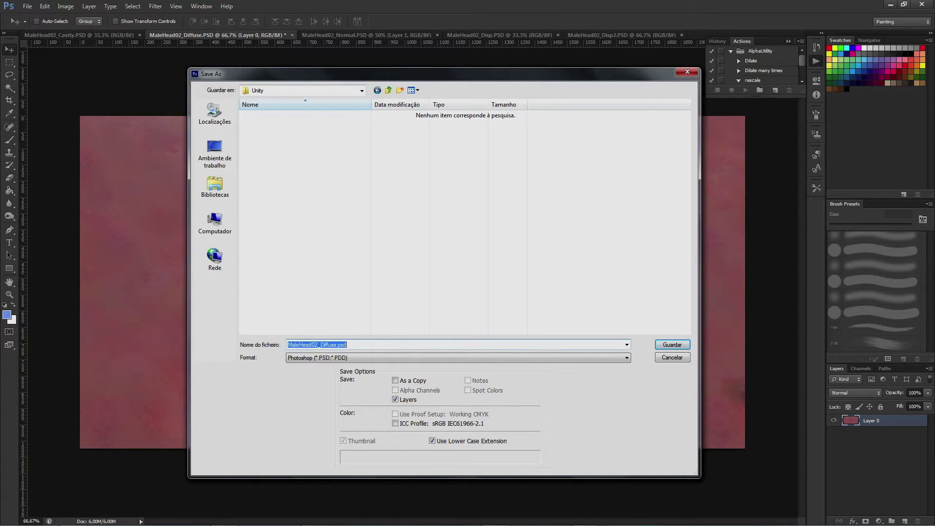
{"action": "left_click", "coordinate": [315, 345]}
{"action": "key", "text": "Delete"}
{"action": "type", "text": "3"}
{"action": "left_click", "coordinate": [670, 345]}
{"action": "left_click", "coordinate": [575, 158]}
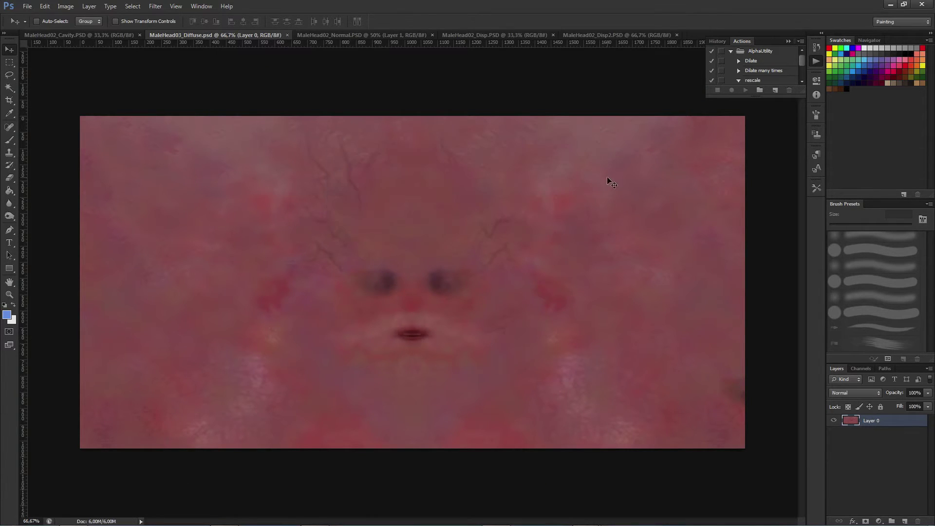
Step: Check the RGB channels, then add Alpha 1 and Paint Bucket fill it light grey
{"action": "left_click", "coordinate": [861, 369]}
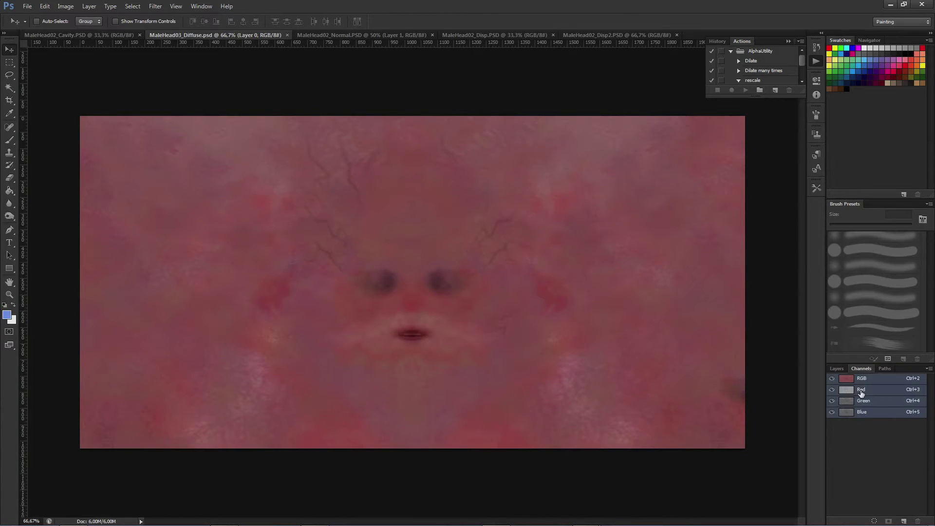
{"action": "left_click", "coordinate": [860, 393]}
{"action": "left_click", "coordinate": [865, 404]}
{"action": "left_click", "coordinate": [867, 416]}
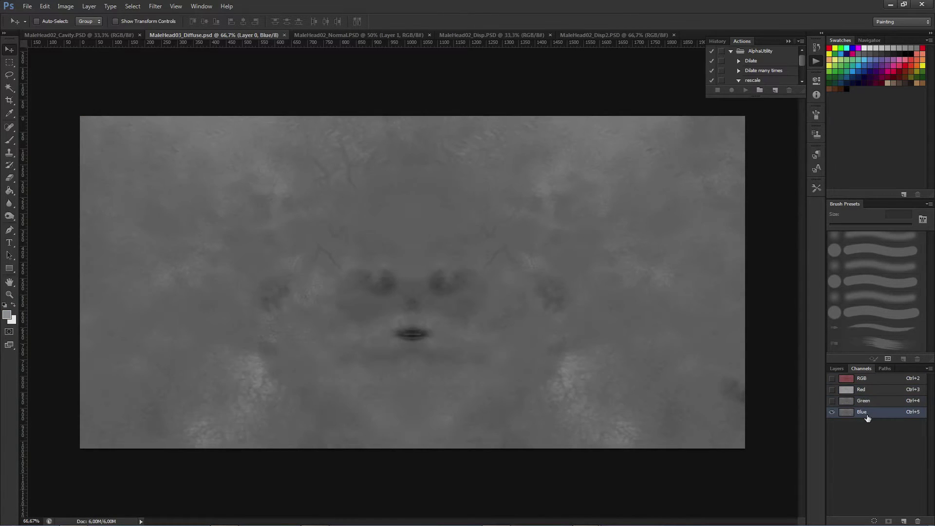
{"action": "left_click", "coordinate": [904, 521]}
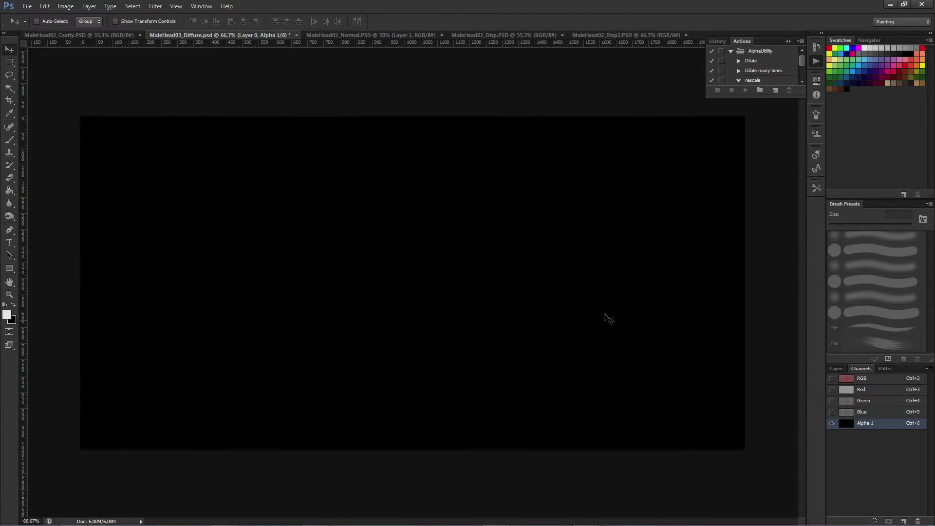
{"action": "left_click", "coordinate": [9, 190]}
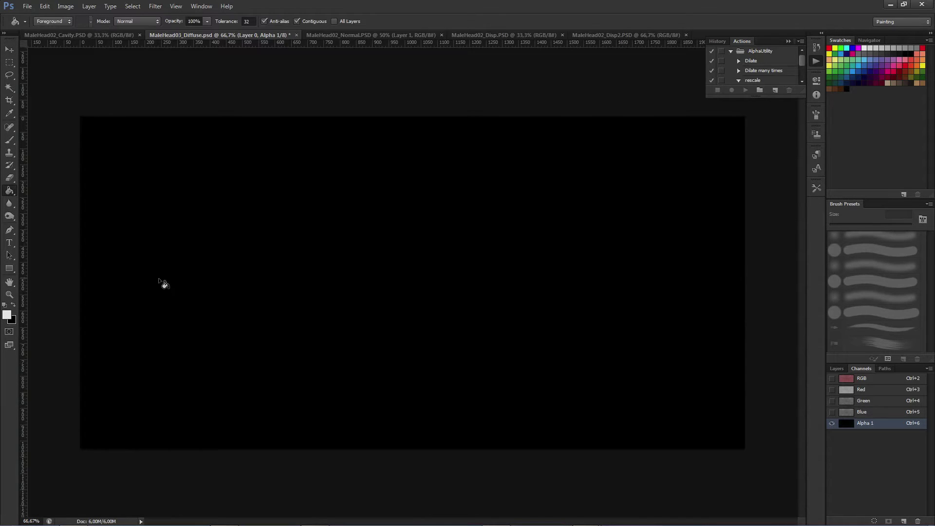
{"action": "left_click", "coordinate": [164, 286]}
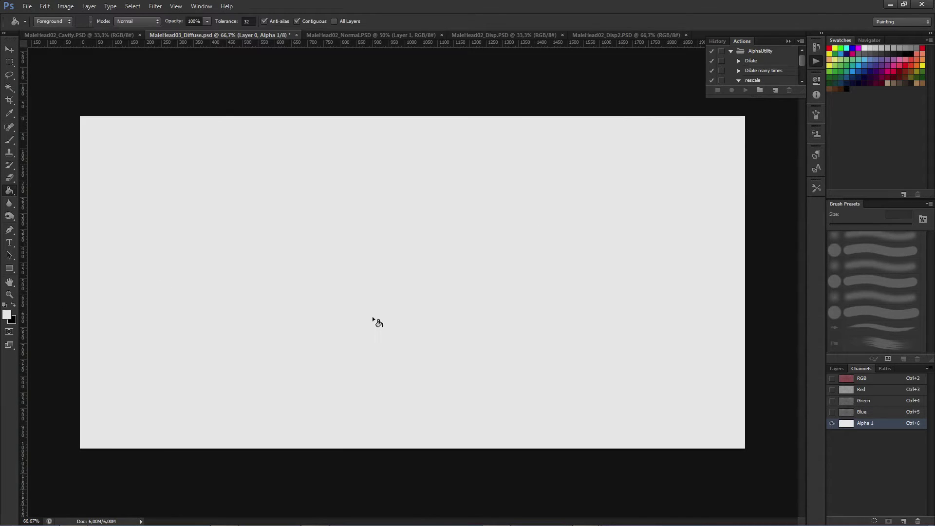
Step: Return to the RGB composite and Layers panel, then save with Ctrl+S
{"action": "left_click", "coordinate": [876, 412]}
{"action": "left_click", "coordinate": [872, 400]}
{"action": "left_click", "coordinate": [869, 389]}
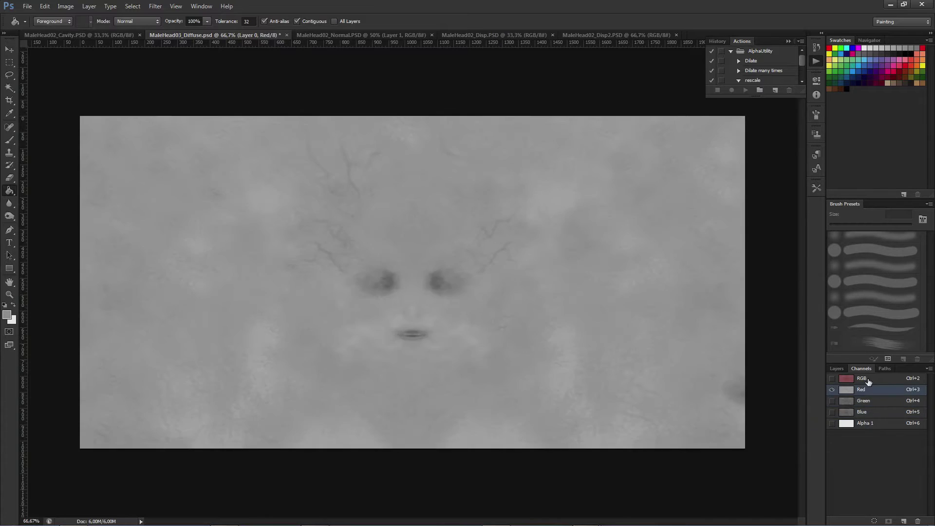
{"action": "left_click", "coordinate": [867, 379]}
{"action": "left_click", "coordinate": [837, 369]}
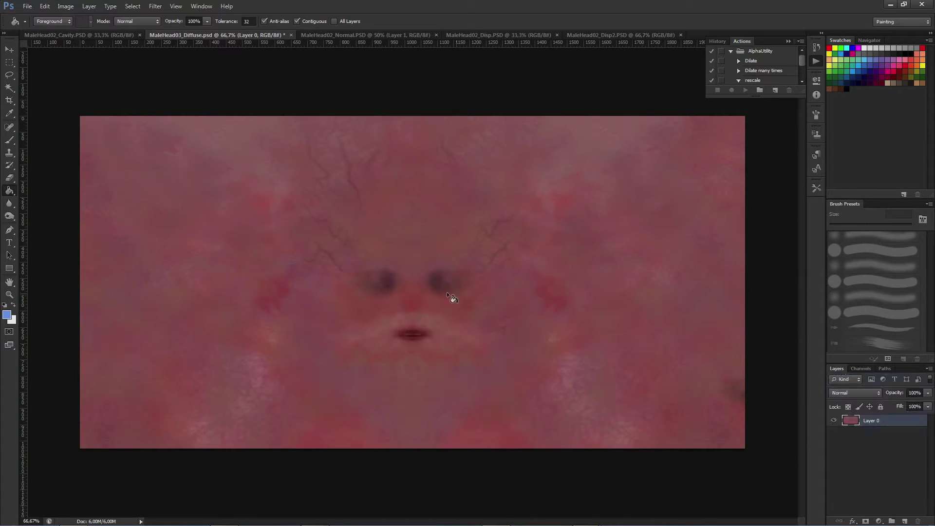
{"action": "key", "text": "v"}
{"action": "key", "text": "ctrl+s"}
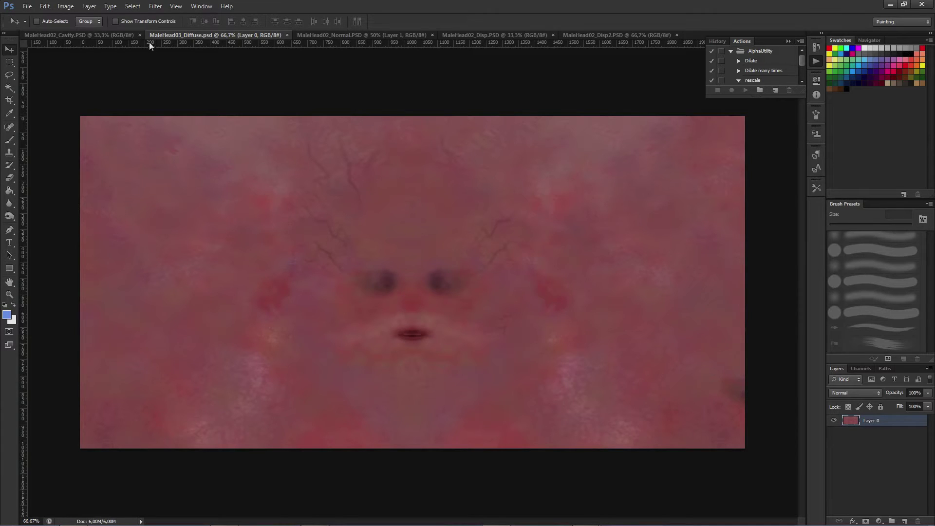
Step: Resize the MaleHead02_Normal map to 2048×1024 with height 1024
{"action": "left_click", "coordinate": [355, 35]}
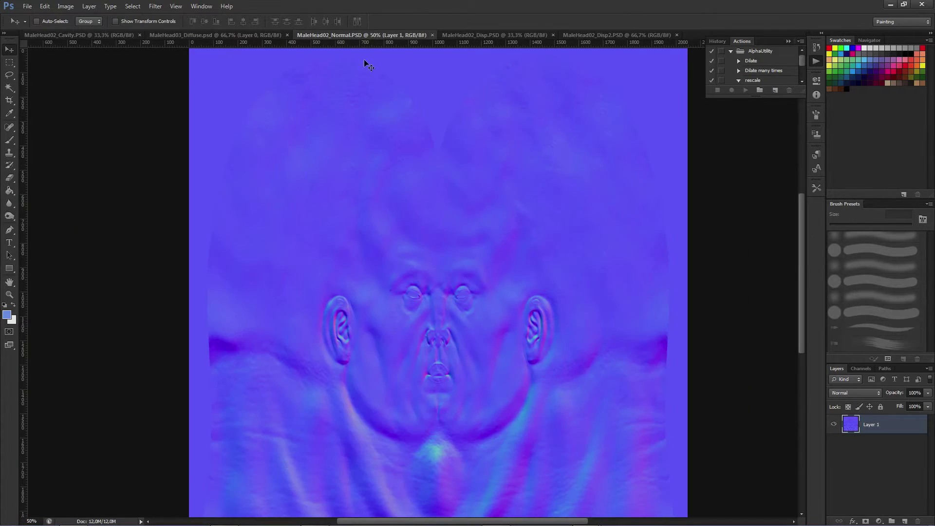
{"action": "left_click", "coordinate": [67, 6]}
{"action": "left_click", "coordinate": [71, 76]}
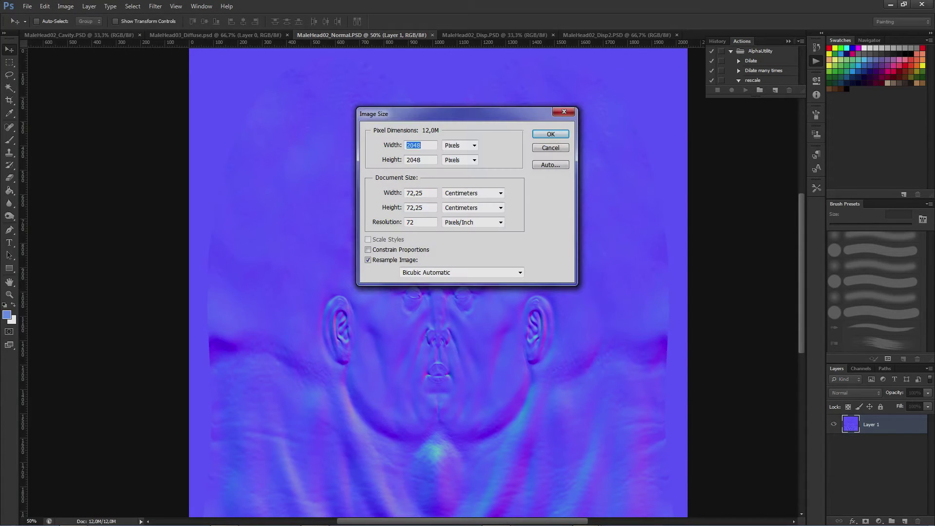
{"action": "key", "text": "Tab"}
{"action": "type", "text": "1024"}
{"action": "key", "text": "Return"}
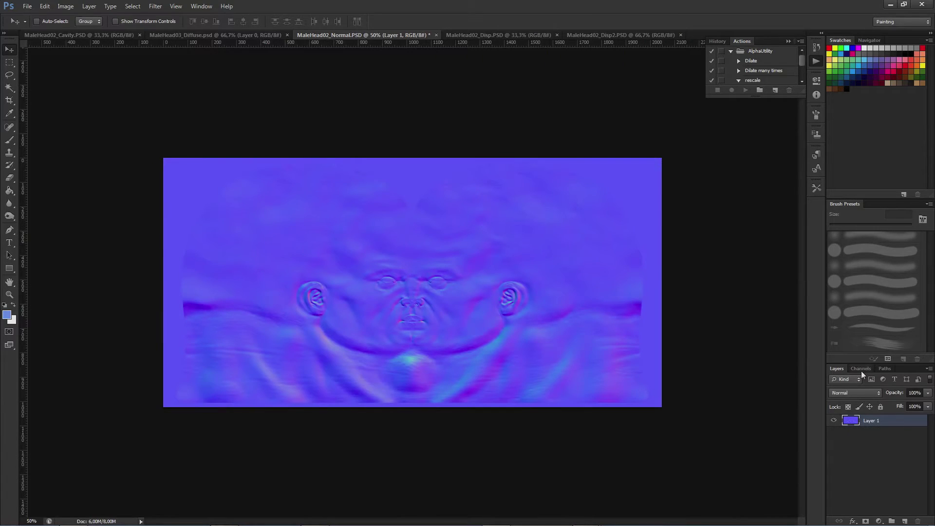
Step: Inspect the normal map's Red, Green and Blue channels, then return to RGB
{"action": "left_click", "coordinate": [860, 370]}
{"action": "left_click", "coordinate": [862, 392]}
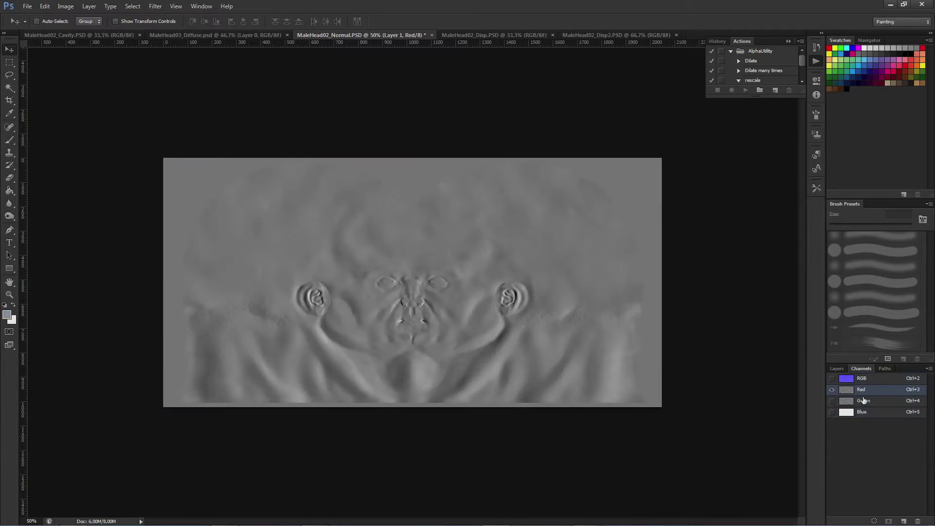
{"action": "left_click", "coordinate": [862, 401]}
{"action": "left_click", "coordinate": [864, 410]}
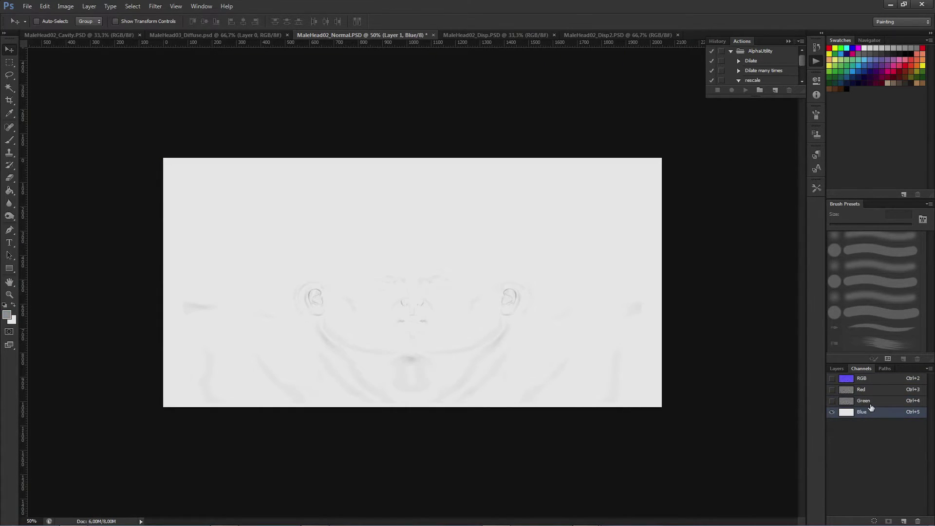
{"action": "left_click", "coordinate": [867, 400]}
{"action": "left_click", "coordinate": [868, 389]}
{"action": "left_click", "coordinate": [868, 378]}
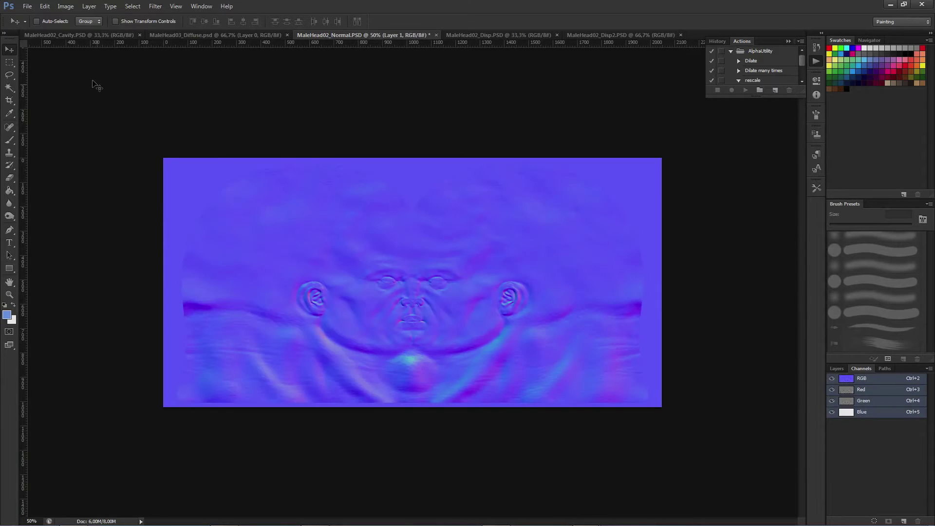
Step: Save the normal map into the Unity folder as MaleHead03_Normal.psd
{"action": "left_click", "coordinate": [28, 6]}
{"action": "left_click", "coordinate": [43, 124]}
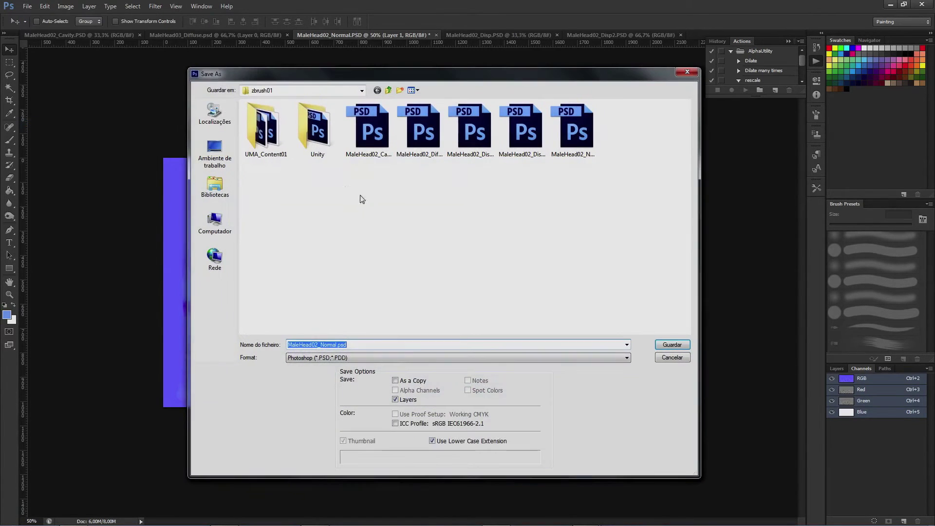
{"action": "double_click", "coordinate": [315, 128]}
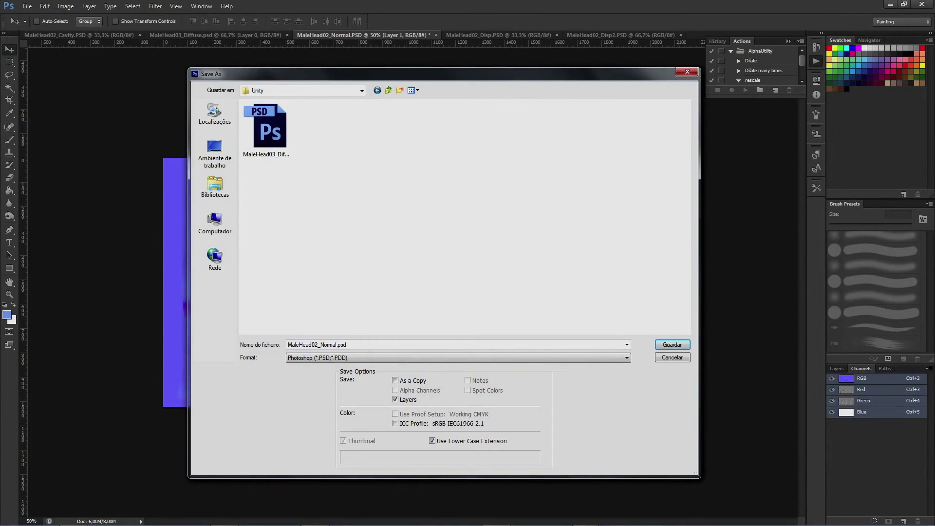
{"action": "double_click", "coordinate": [319, 345]}
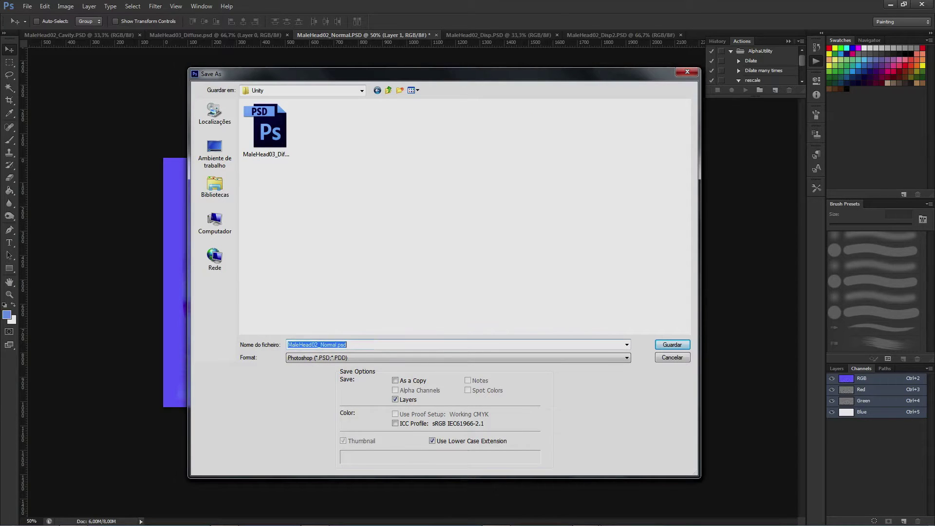
{"action": "left_click", "coordinate": [381, 344]}
{"action": "key", "text": "Delete"}
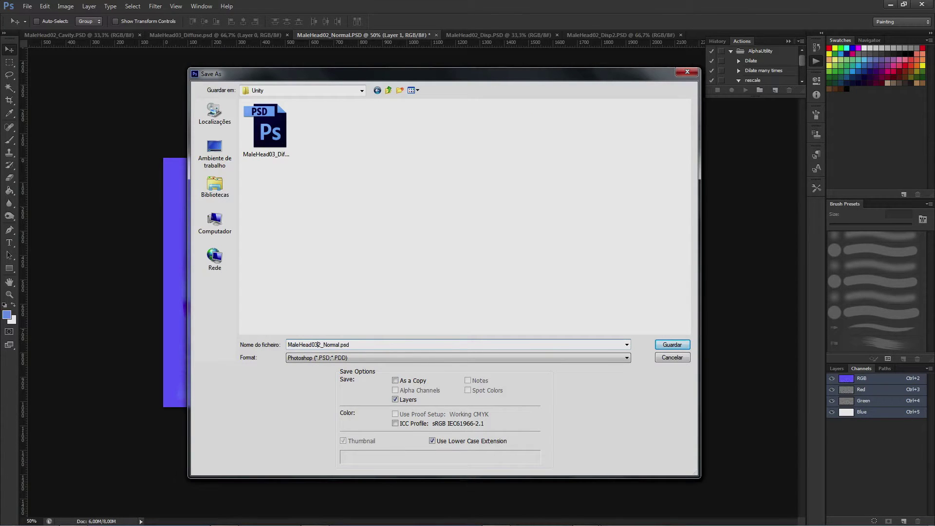
{"action": "type", "text": "3"}
{"action": "key", "text": "Return"}
{"action": "key", "text": "Return"}
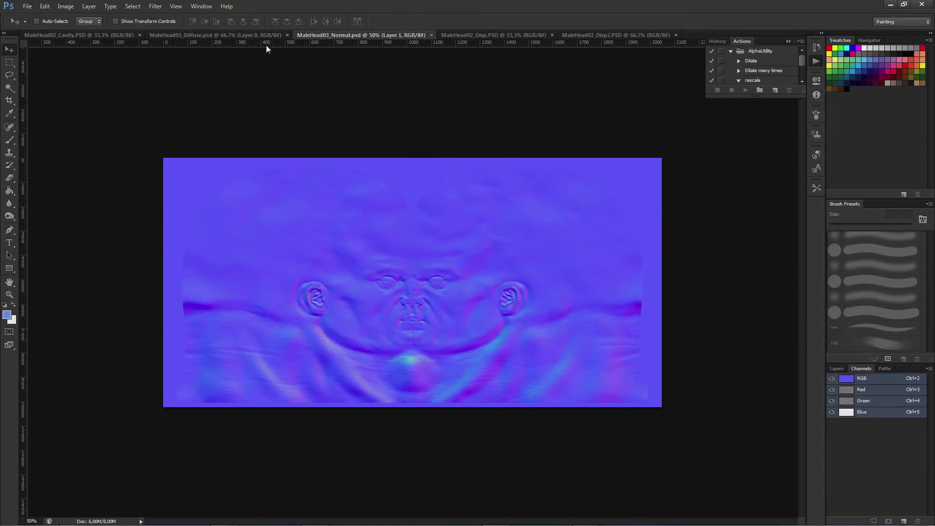
Step: Desaturate the MaleHead03_Diffuse texture to greyscale
{"action": "left_click", "coordinate": [95, 37]}
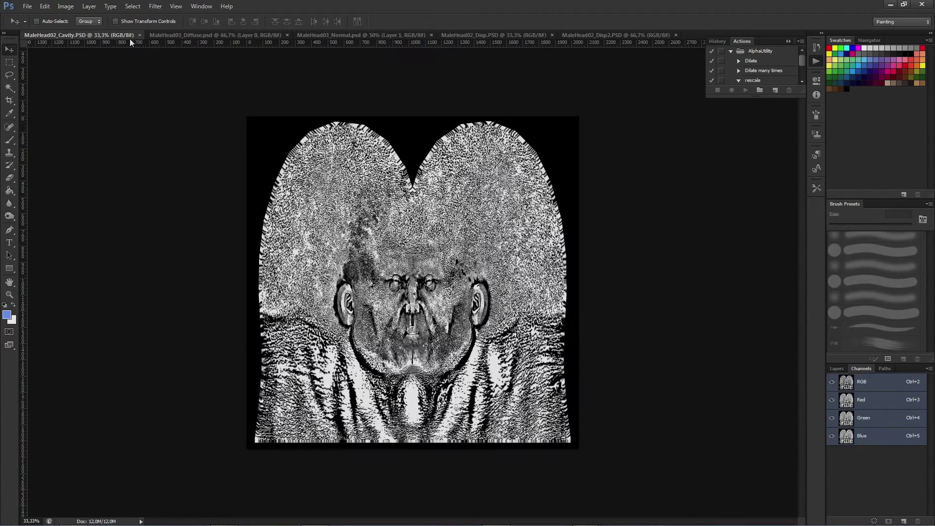
{"action": "left_click", "coordinate": [201, 35]}
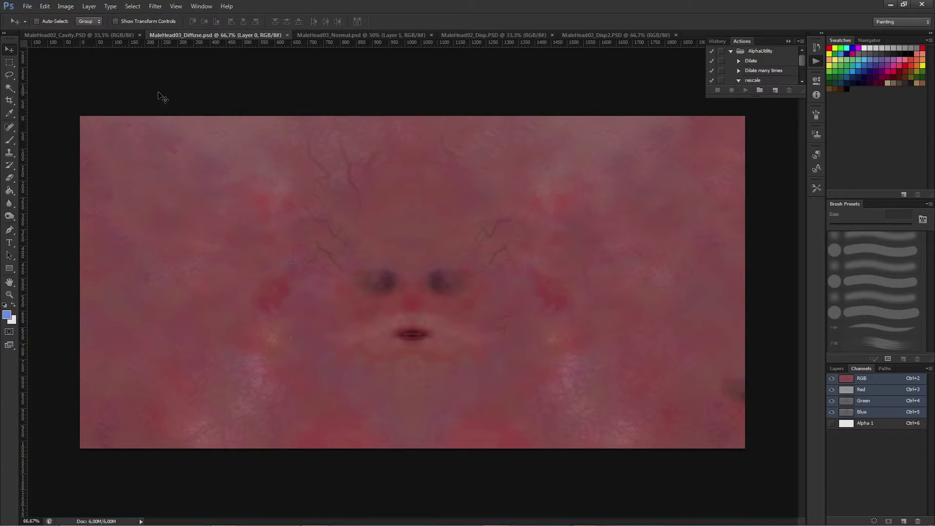
{"action": "left_click", "coordinate": [64, 6]}
{"action": "mouse_move", "coordinate": [74, 32]}
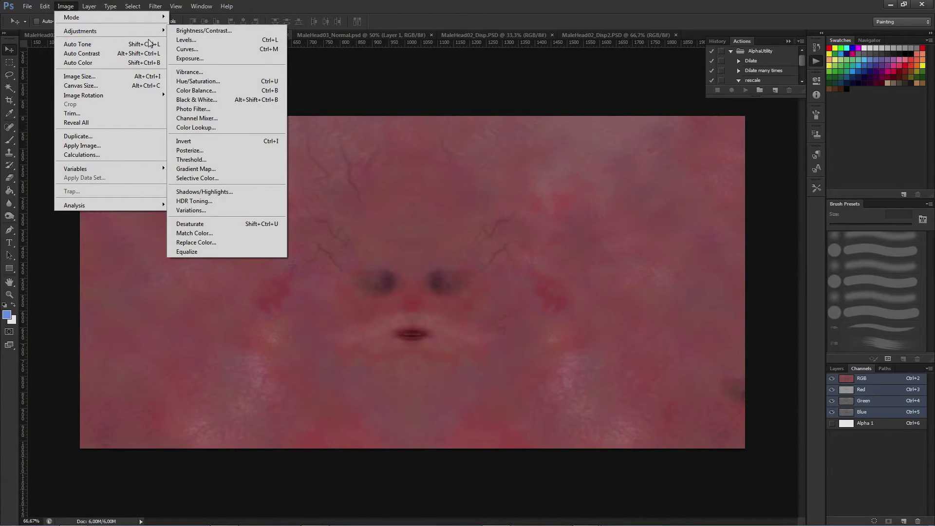
{"action": "left_click", "coordinate": [218, 224]}
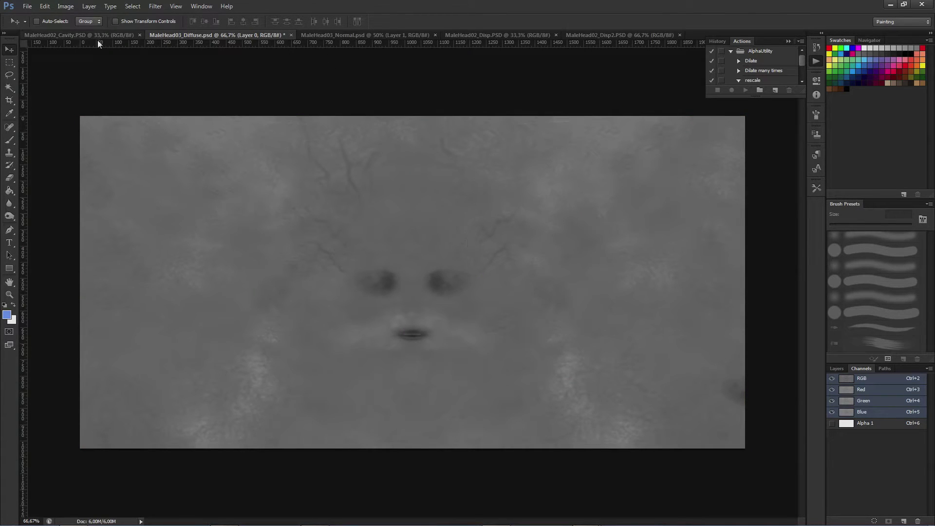
Step: Close MaleHead03_Normal and resize the MaleHead02_Disp2 map to 2048×1024
{"action": "left_click", "coordinate": [334, 33]}
{"action": "left_click", "coordinate": [454, 35]}
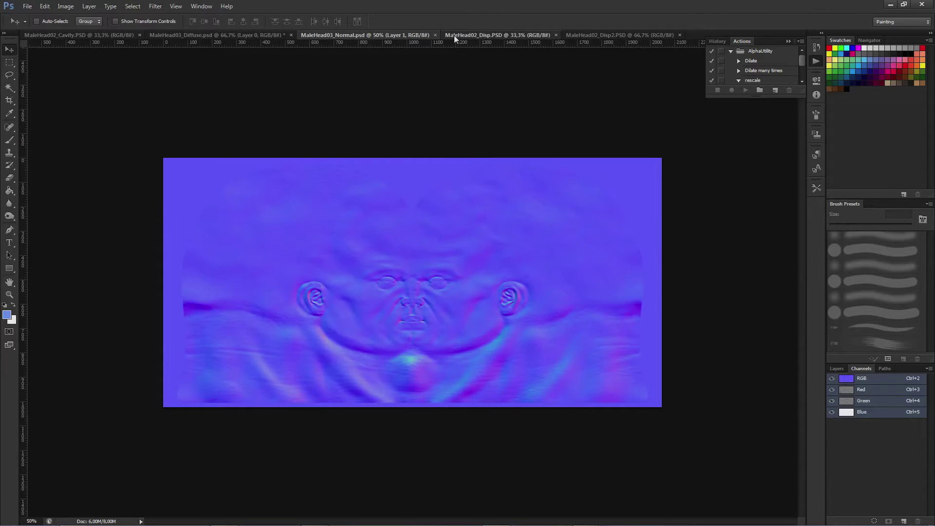
{"action": "left_click", "coordinate": [435, 35]}
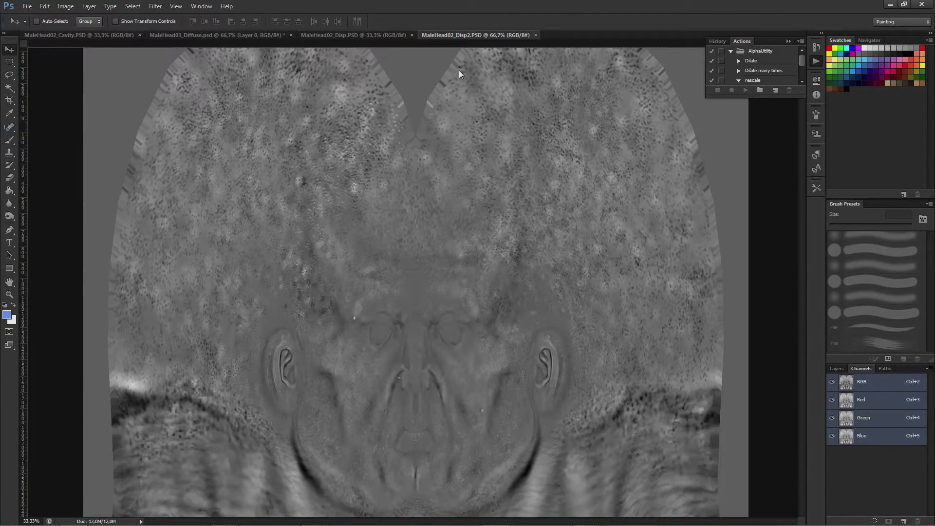
{"action": "left_click", "coordinate": [65, 6]}
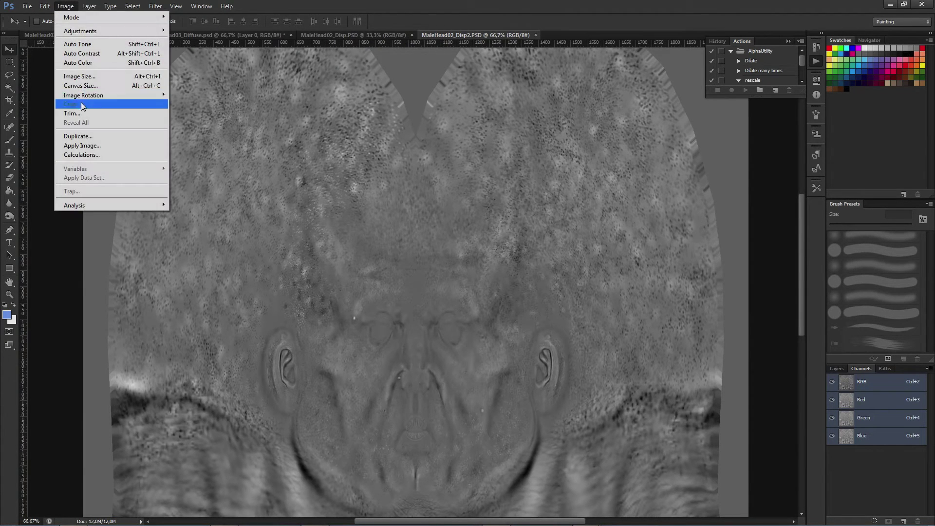
{"action": "left_click", "coordinate": [83, 79]}
{"action": "key", "text": "Tab"}
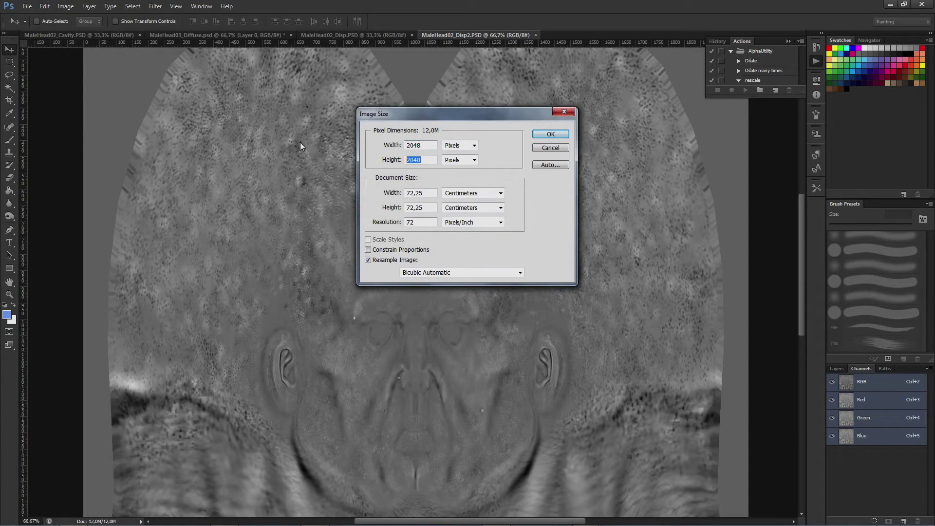
{"action": "type", "text": "1024"}
{"action": "key", "text": "Return"}
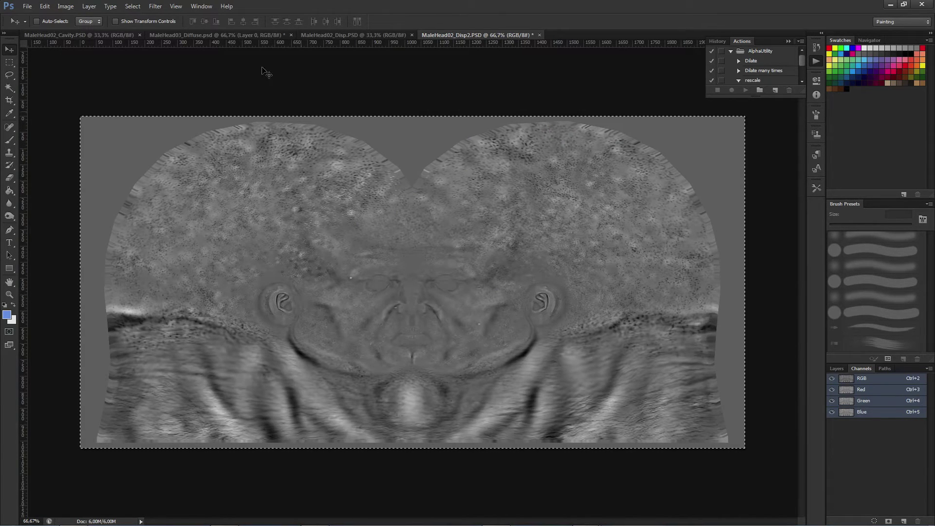
{"action": "left_click", "coordinate": [195, 35]}
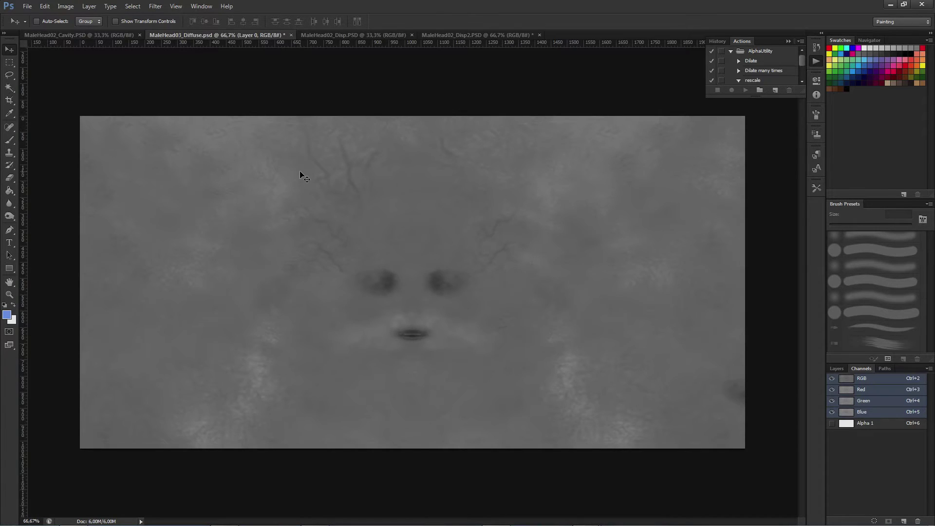
Step: Paste the displacement map as Layer 1 and brighten it with Levels, input white at 177
{"action": "key", "text": "ctrl+v"}
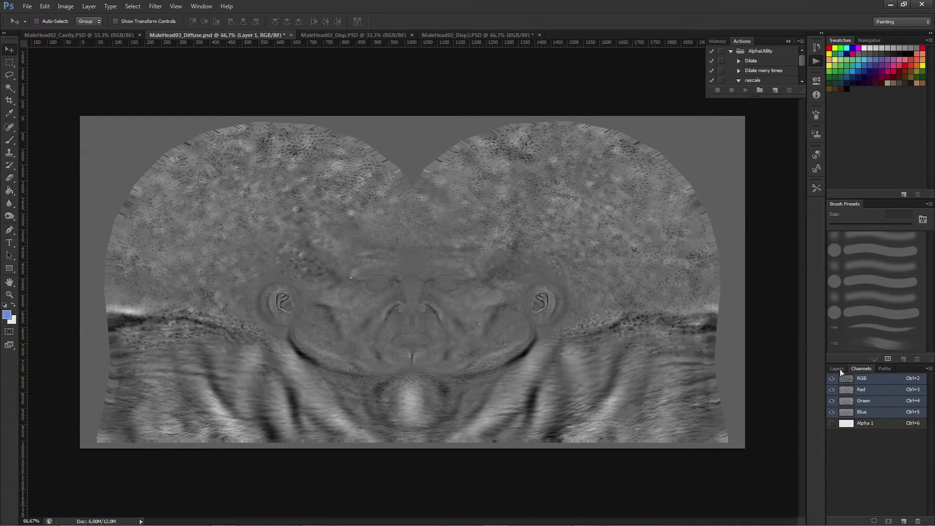
{"action": "left_click", "coordinate": [838, 369]}
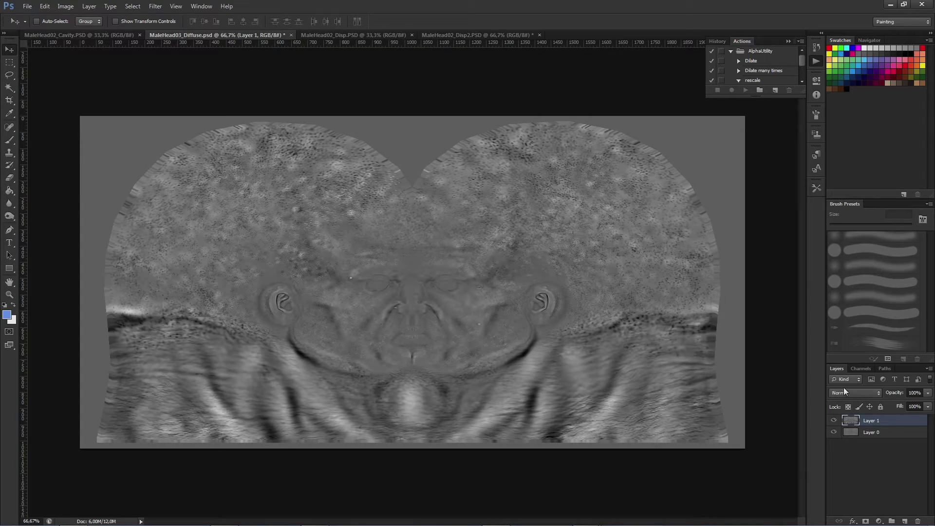
{"action": "left_click", "coordinate": [63, 6]}
{"action": "mouse_move", "coordinate": [81, 31]}
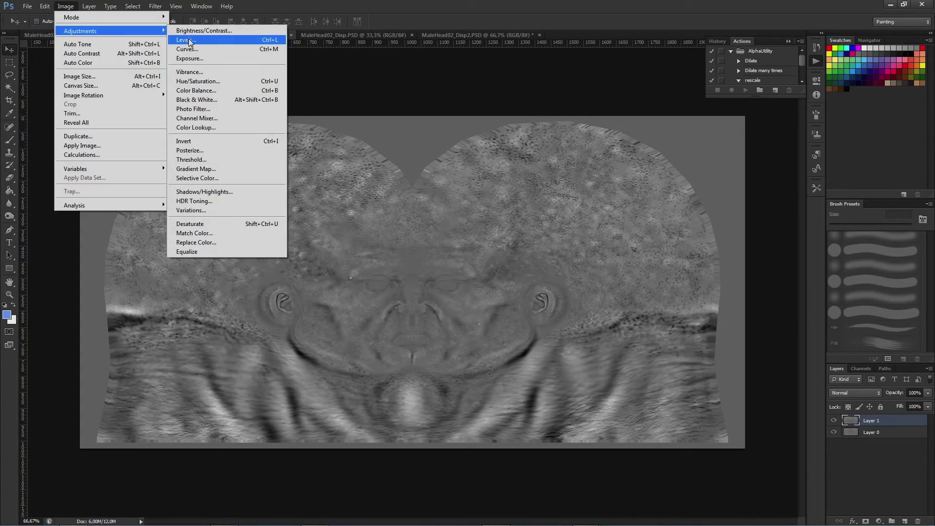
{"action": "left_click", "coordinate": [187, 41]}
{"action": "left_click_drag", "start_coordinate": [724, 174], "coordinate": [680, 174]}
{"action": "left_click_drag", "start_coordinate": [602, 174], "coordinate": [634, 174]}
{"action": "left_click", "coordinate": [645, 180]}
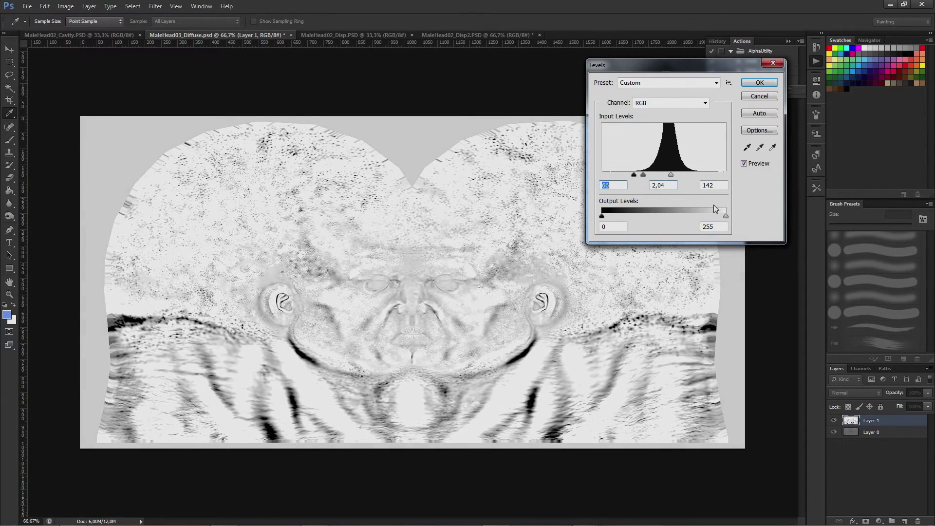
{"action": "left_click_drag", "start_coordinate": [600, 217], "coordinate": [660, 216]}
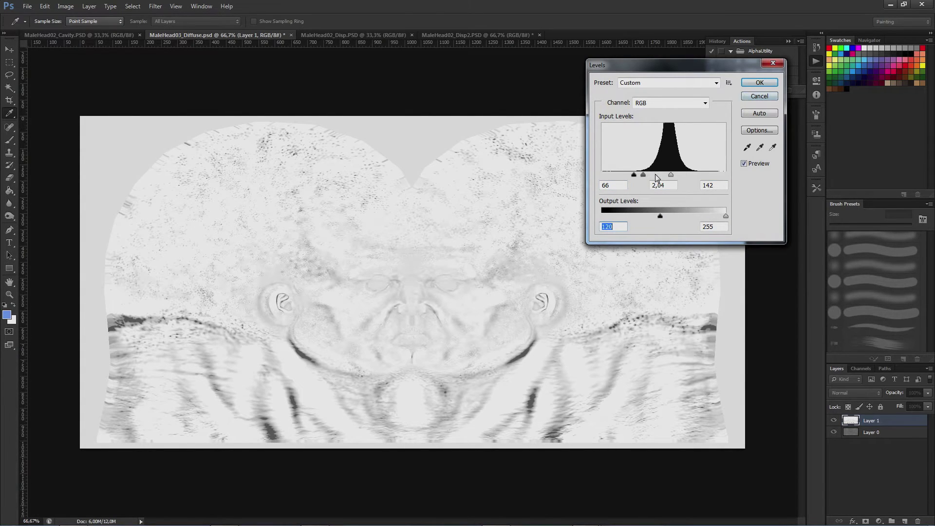
{"action": "left_click_drag", "start_coordinate": [672, 179], "coordinate": [689, 179]}
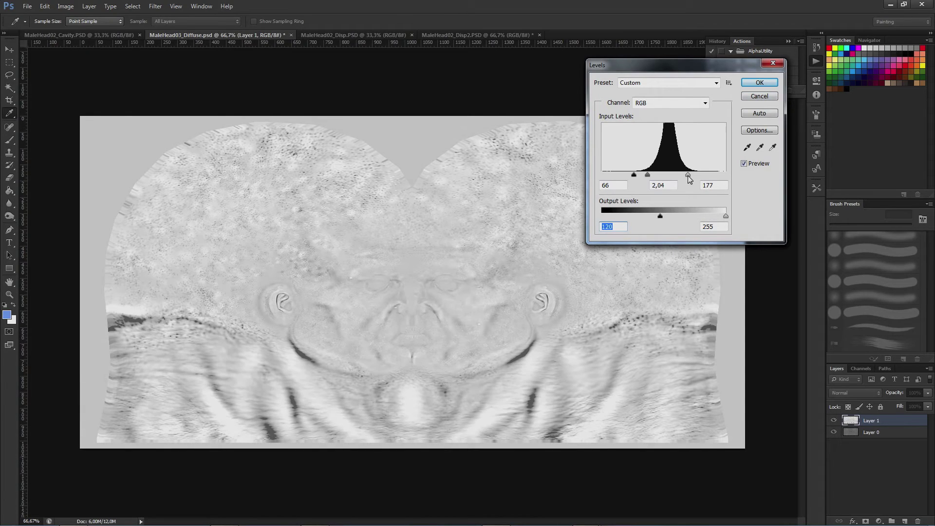
{"action": "left_click", "coordinate": [753, 82]}
Step: Set Layer 1 to Multiply, compare it on and off, then go to MaleHead02_Cavity
{"action": "key", "text": "v"}
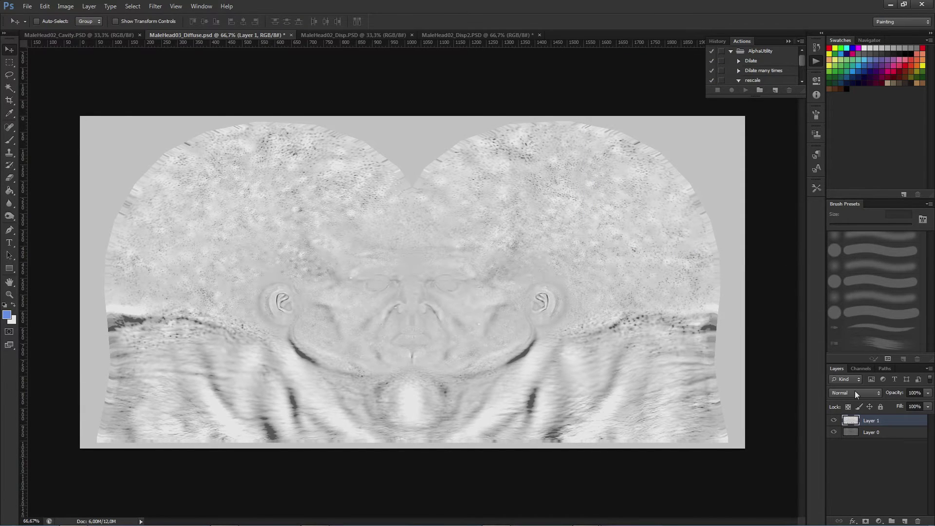
{"action": "left_click", "coordinate": [852, 392]}
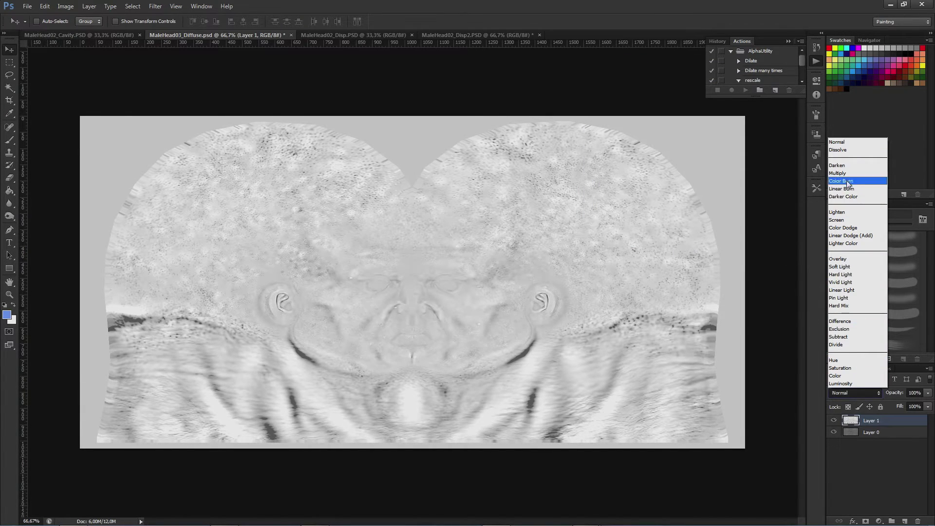
{"action": "left_click", "coordinate": [847, 174]}
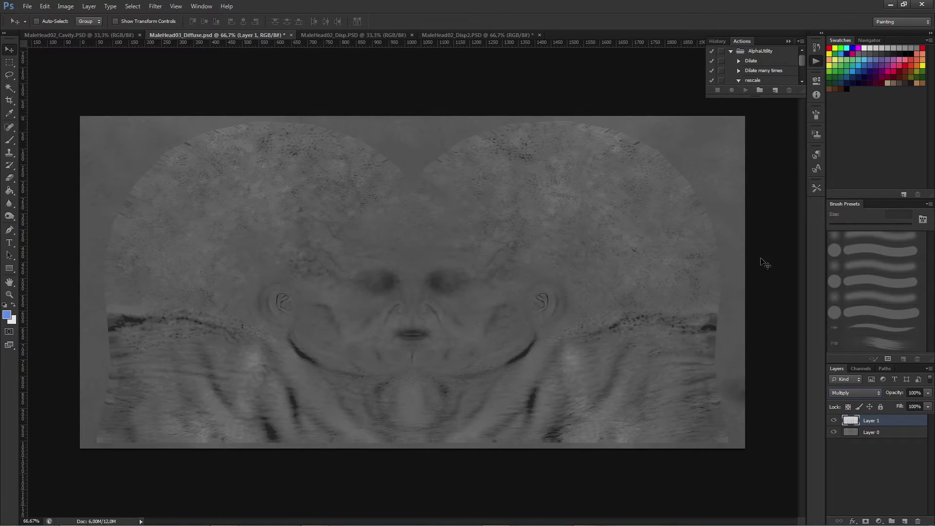
{"action": "left_click", "coordinate": [834, 421]}
{"action": "left_click", "coordinate": [834, 421]}
{"action": "left_click", "coordinate": [833, 420]}
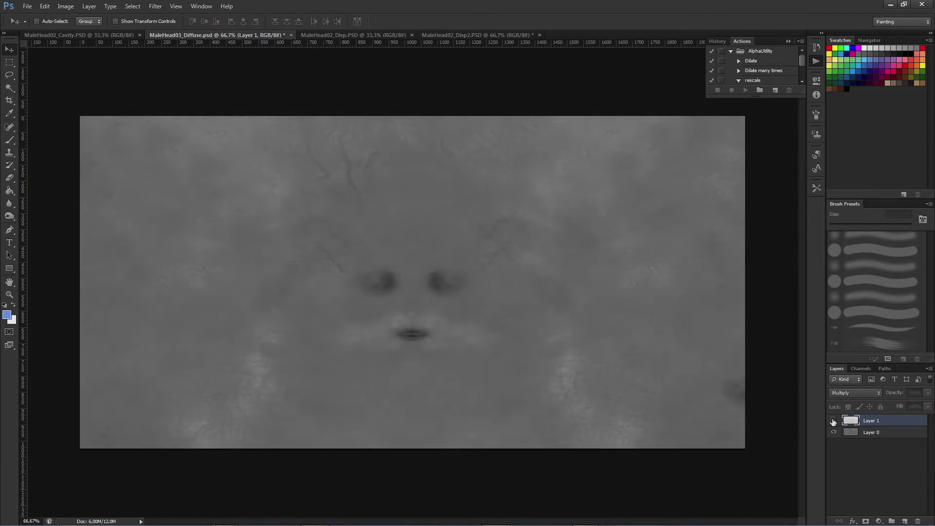
{"action": "left_click", "coordinate": [833, 420]}
{"action": "left_click", "coordinate": [834, 420]}
{"action": "left_click", "coordinate": [834, 421]}
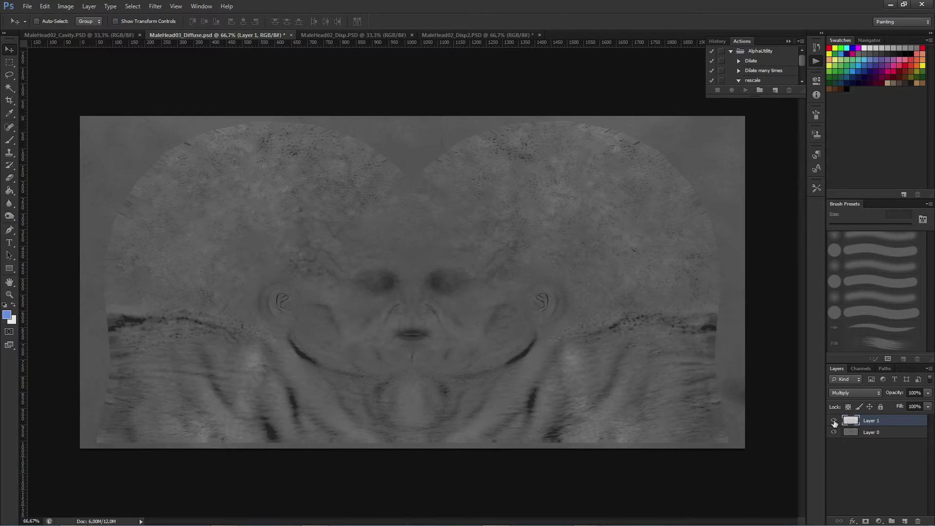
{"action": "left_click", "coordinate": [834, 420]}
{"action": "left_click", "coordinate": [834, 420]}
{"action": "left_click", "coordinate": [105, 35]}
{"action": "left_click", "coordinate": [66, 5]}
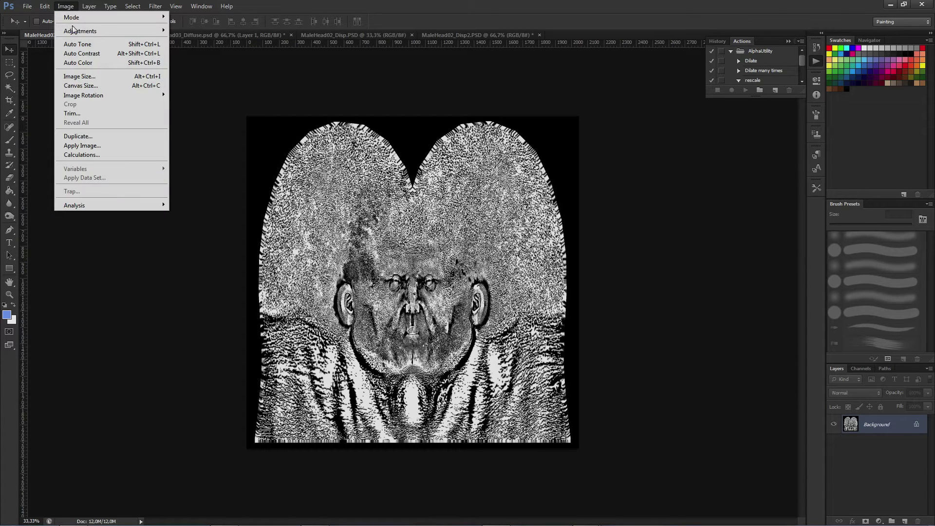
Step: Resize the cavity map to 2048×1024 with height 1024
{"action": "left_click", "coordinate": [79, 77]}
{"action": "key", "text": "Tab"}
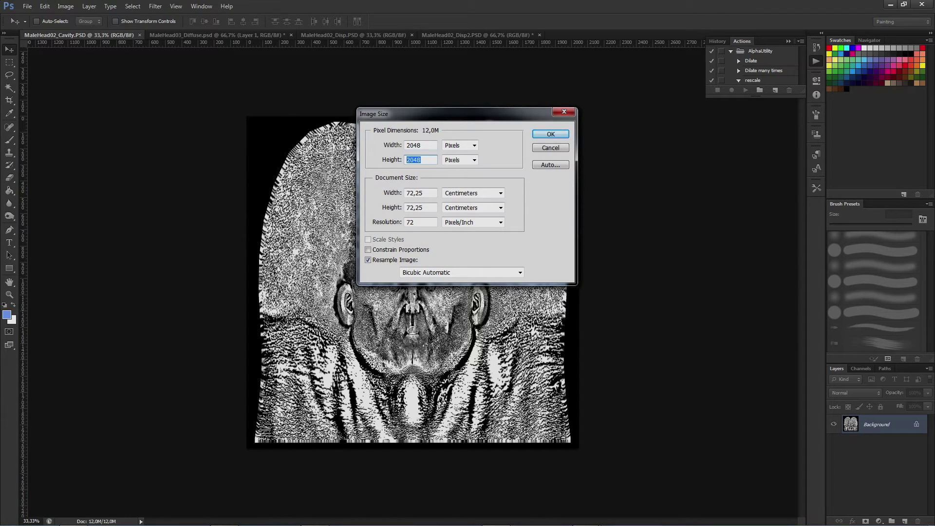
{"action": "type", "text": "1024"}
{"action": "key", "text": "Return"}
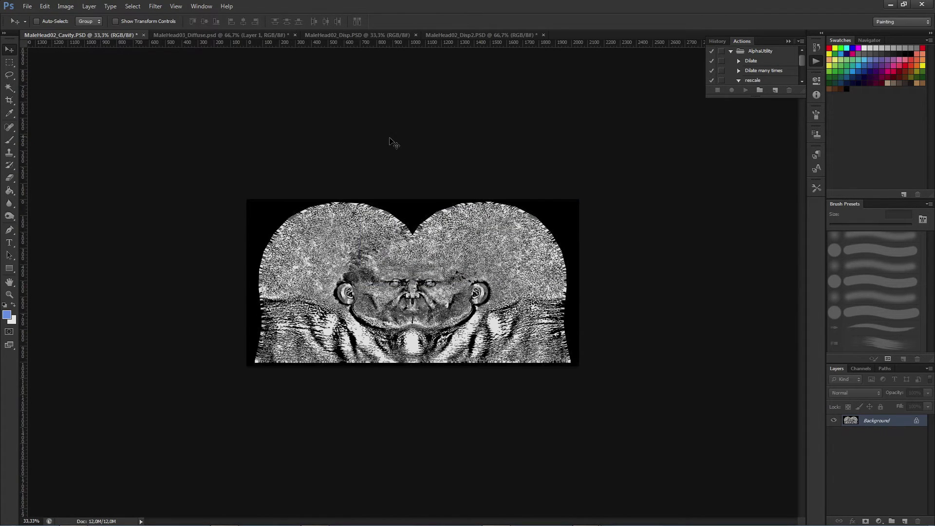
Step: Paste the cavity image into the diffuse texture as Layer 2, Multiply at 28% opacity
{"action": "key", "text": "ctrl+a"}
{"action": "left_click", "coordinate": [242, 35]}
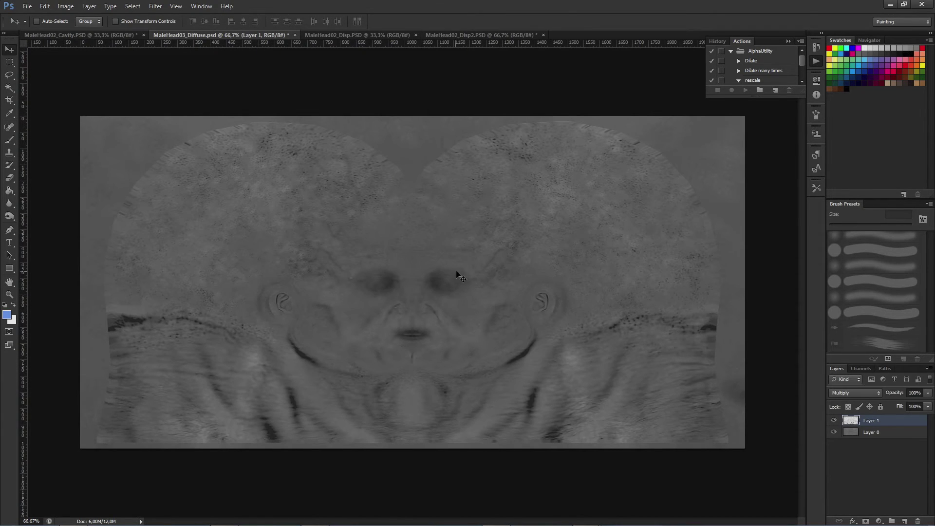
{"action": "key", "text": "ctrl+v"}
{"action": "left_click", "coordinate": [845, 391]}
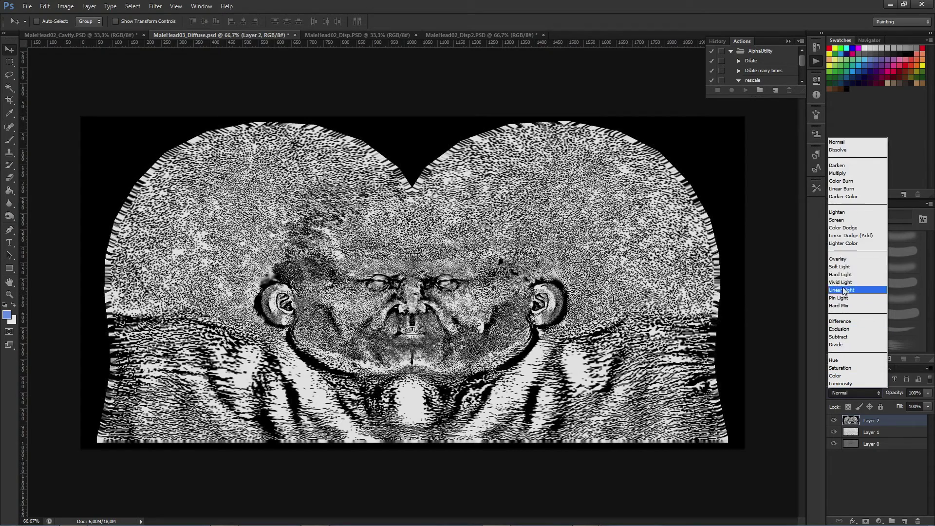
{"action": "left_click", "coordinate": [846, 176]}
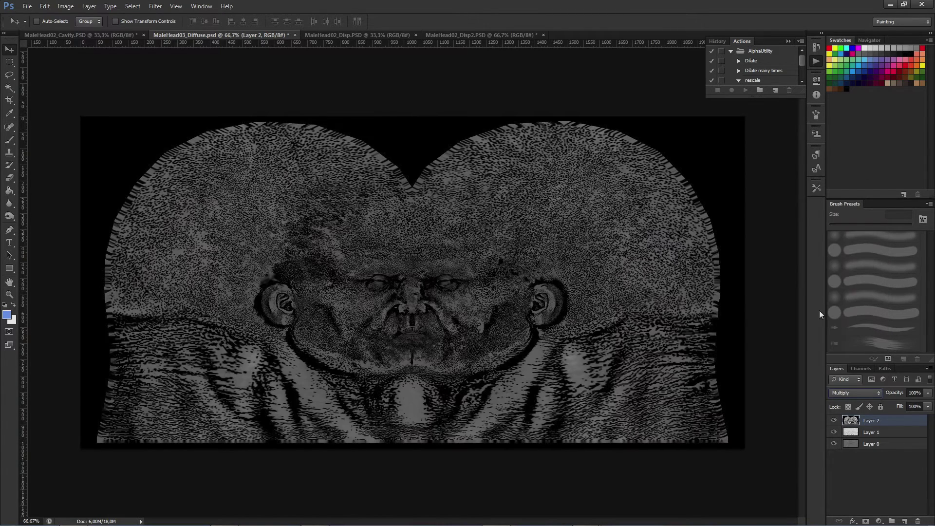
{"action": "left_click", "coordinate": [925, 393]}
{"action": "mouse_move", "coordinate": [890, 404]}
{"action": "left_mouse_down"}
{"action": "mouse_move", "coordinate": [880, 404]}
{"action": "mouse_move", "coordinate": [909, 399]}
{"action": "mouse_move", "coordinate": [894, 405]}
{"action": "left_mouse_up"}
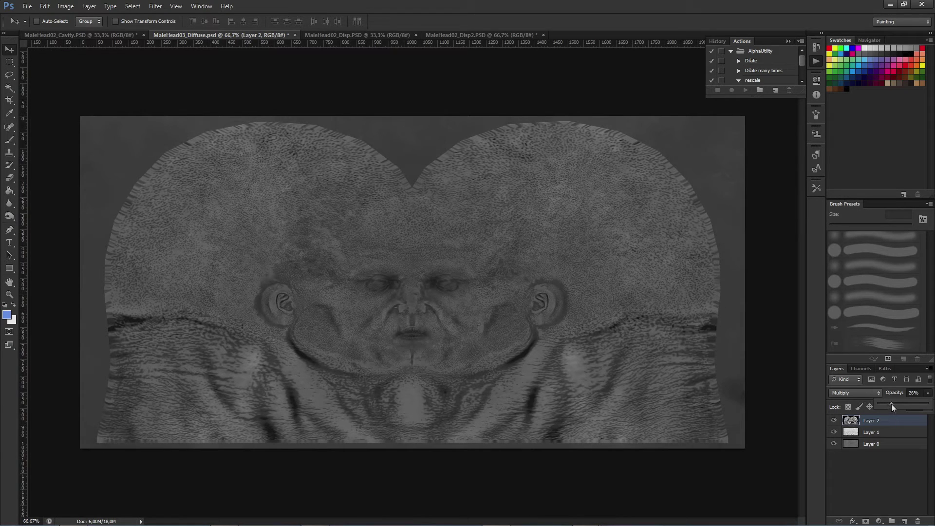
Step: Toggle Layers 0, 1 and 2 to compare results, leaving Layer 2 hidden
{"action": "left_click", "coordinate": [833, 420]}
{"action": "left_click", "coordinate": [834, 432]}
{"action": "left_click", "coordinate": [833, 420]}
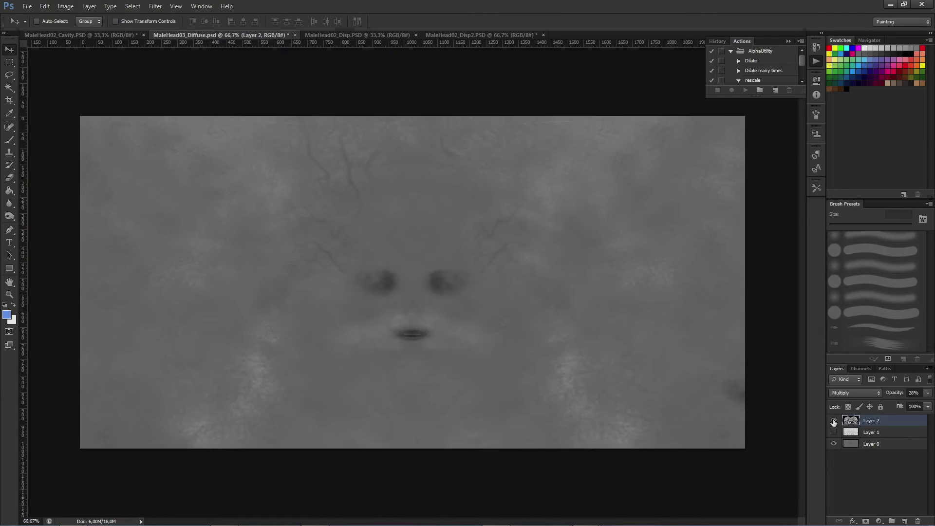
{"action": "left_click", "coordinate": [833, 420]}
{"action": "left_click", "coordinate": [834, 421]}
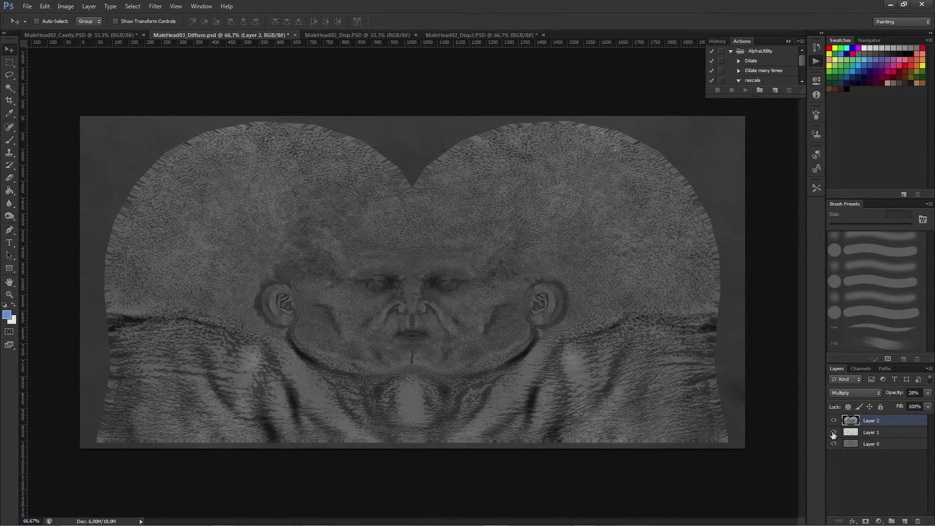
{"action": "left_click", "coordinate": [834, 432]}
{"action": "left_click", "coordinate": [834, 432]}
{"action": "left_click", "coordinate": [834, 433]}
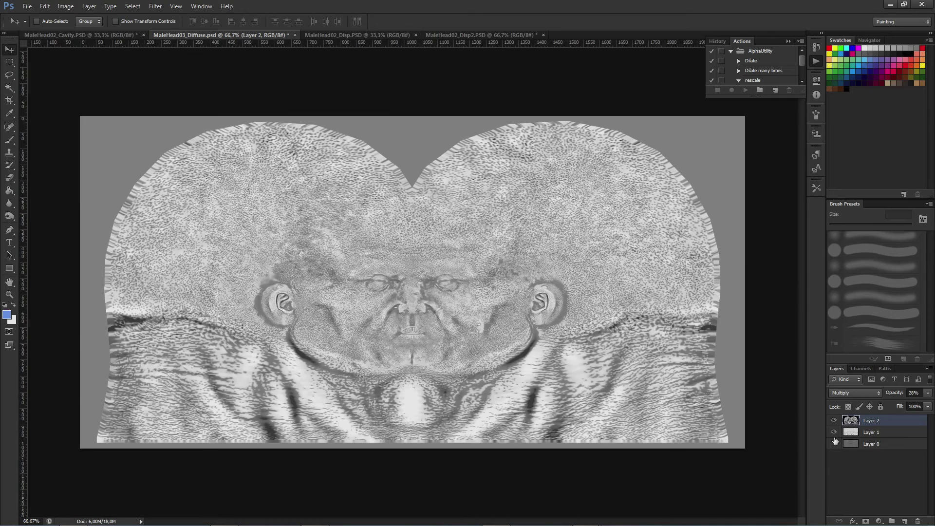
{"action": "left_click", "coordinate": [834, 442]}
{"action": "left_click", "coordinate": [834, 421]}
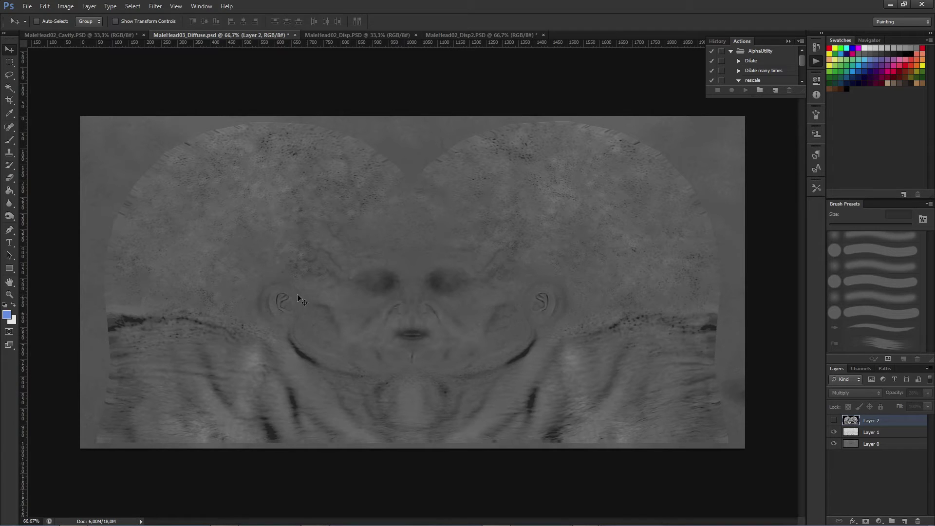
Step: Zoom in on the mouth, add a new empty Layer 3, and make Layer 2 active
{"action": "key", "text": "z"}
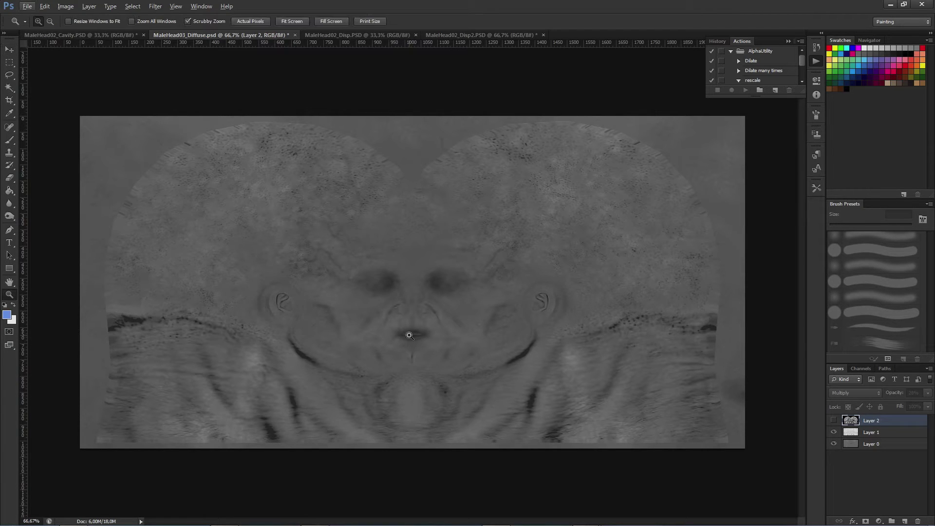
{"action": "left_click", "coordinate": [411, 344]}
{"action": "left_click", "coordinate": [412, 345]}
{"action": "left_click", "coordinate": [412, 355]}
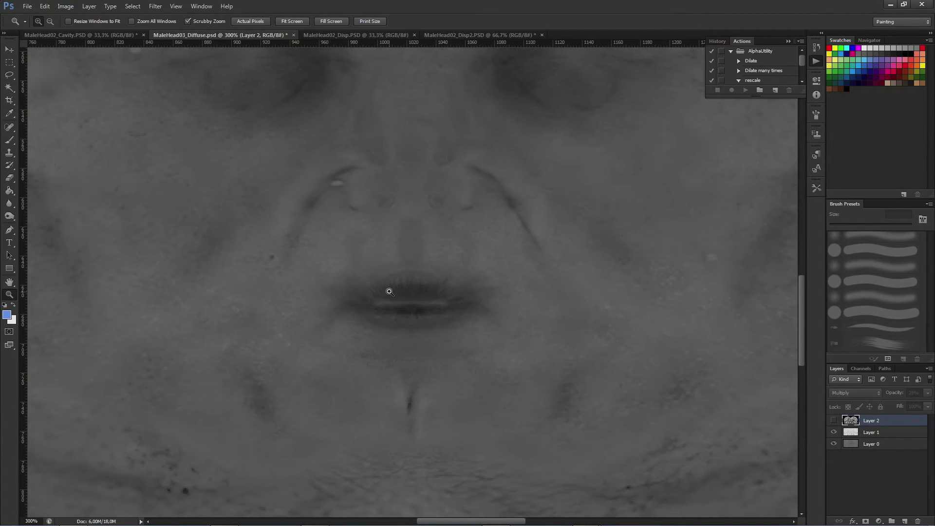
{"action": "left_click", "coordinate": [904, 521]}
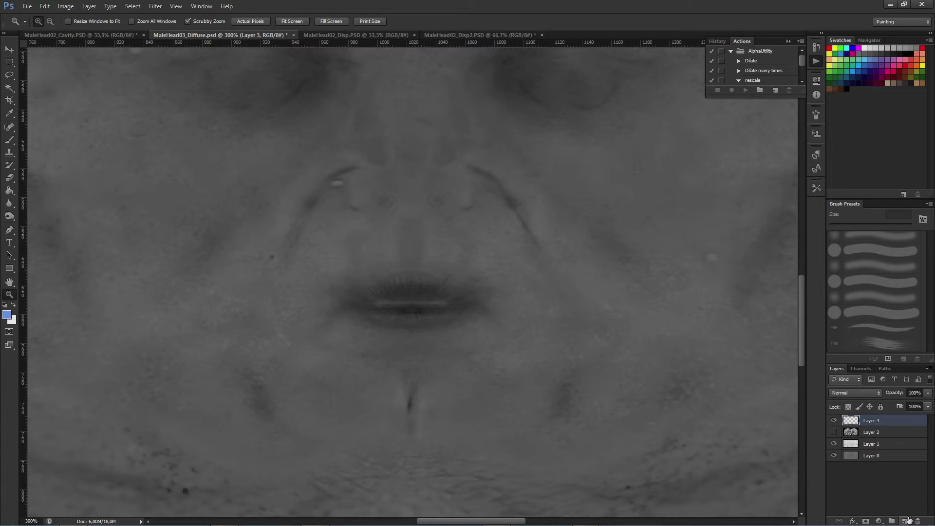
{"action": "left_click", "coordinate": [834, 433]}
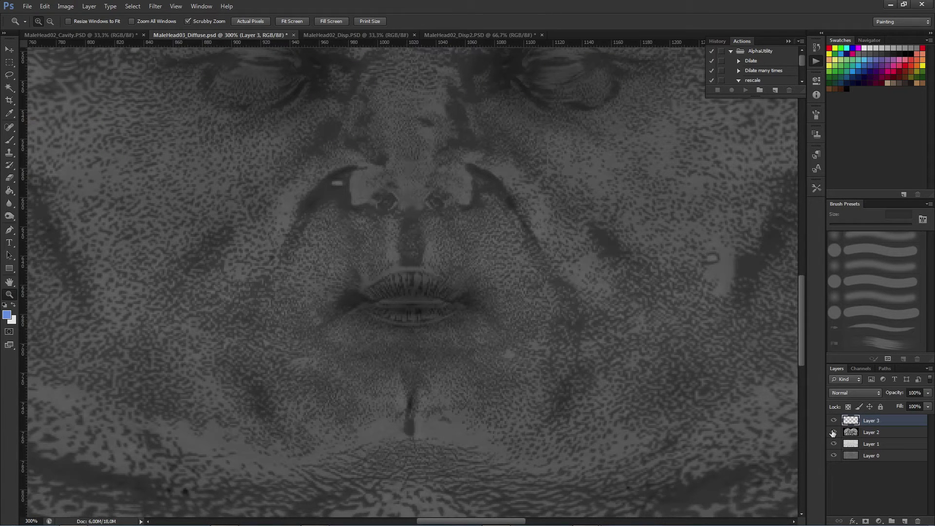
{"action": "left_click", "coordinate": [833, 433]}
{"action": "left_click", "coordinate": [833, 433]}
{"action": "left_click", "coordinate": [853, 432]}
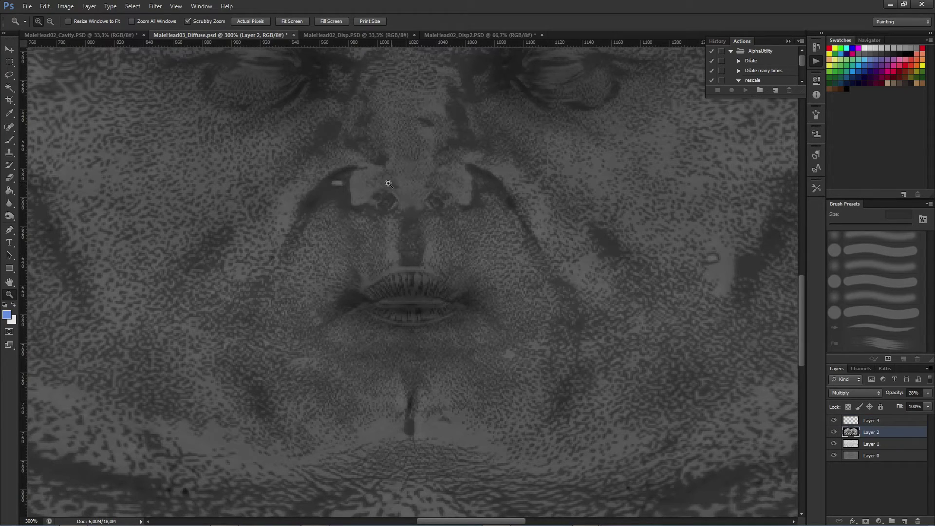
Step: Outline the lips with a freehand Lasso selection
{"action": "left_click", "coordinate": [363, 197], "text": "alt"}
{"action": "left_click", "coordinate": [366, 203], "text": "alt"}
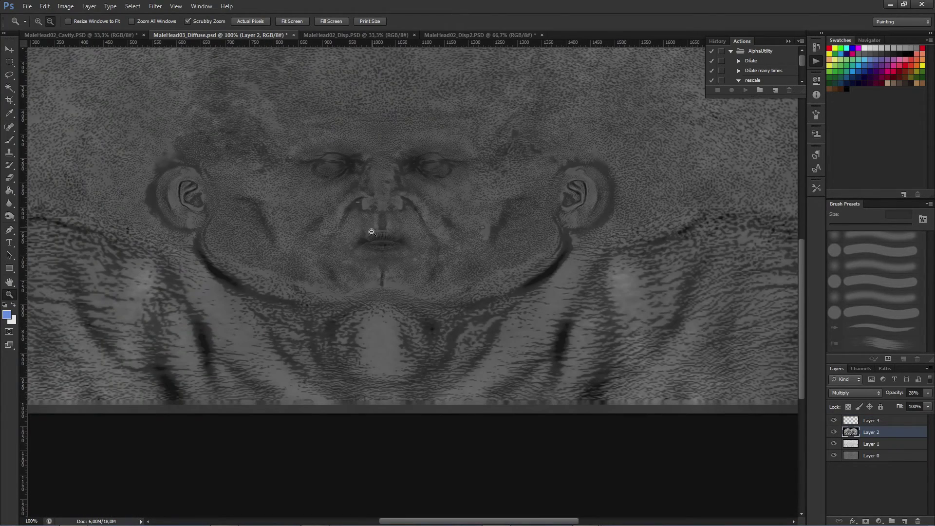
{"action": "left_click", "coordinate": [351, 172]}
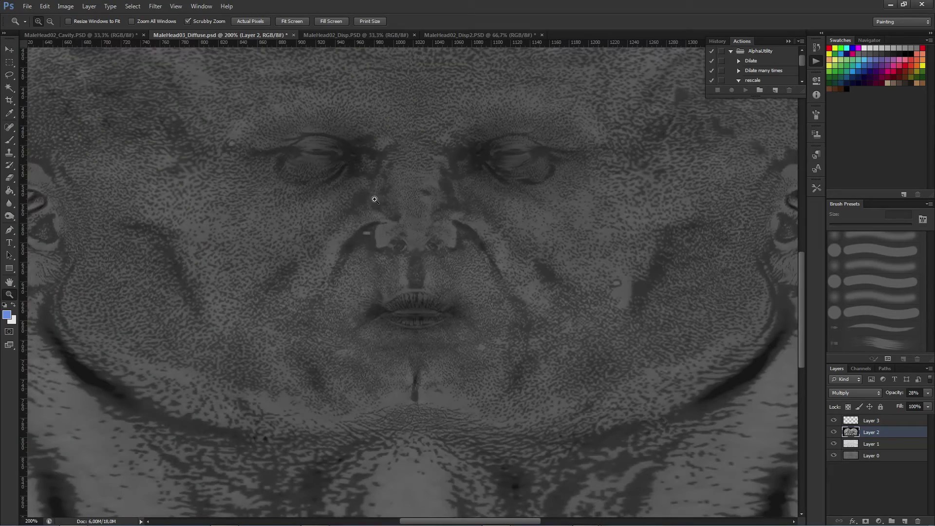
{"action": "left_click", "coordinate": [314, 209], "text": "alt"}
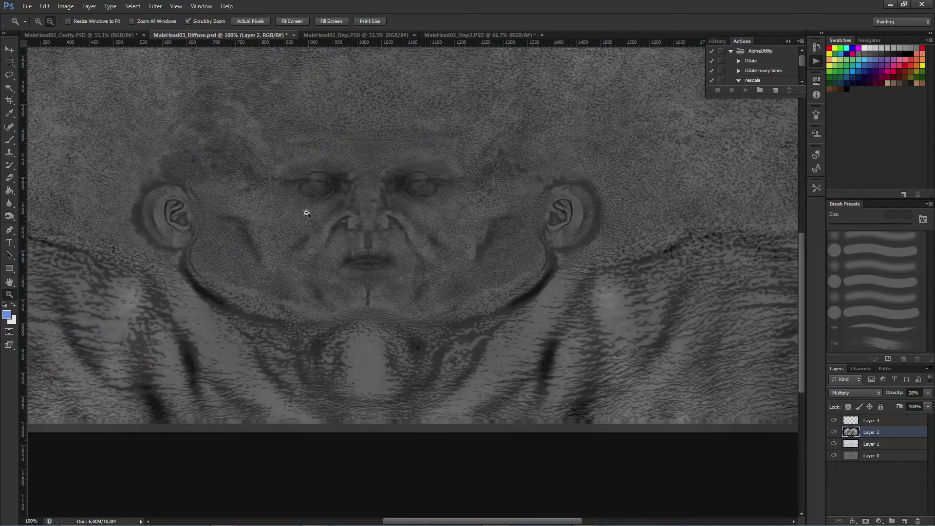
{"action": "left_click", "coordinate": [375, 273], "text": "alt"}
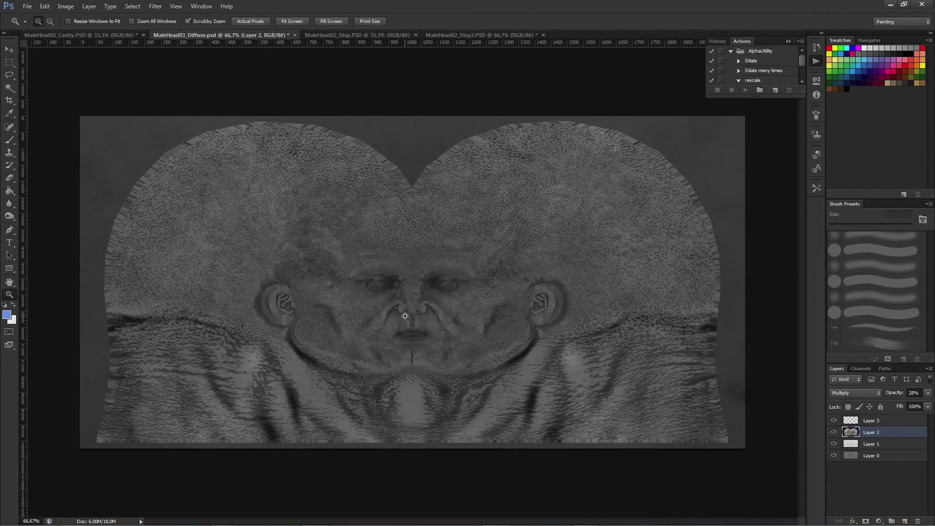
{"action": "left_click", "coordinate": [401, 314]}
{"action": "left_click", "coordinate": [408, 372]}
{"action": "left_click", "coordinate": [408, 372]}
{"action": "left_click", "coordinate": [409, 367]}
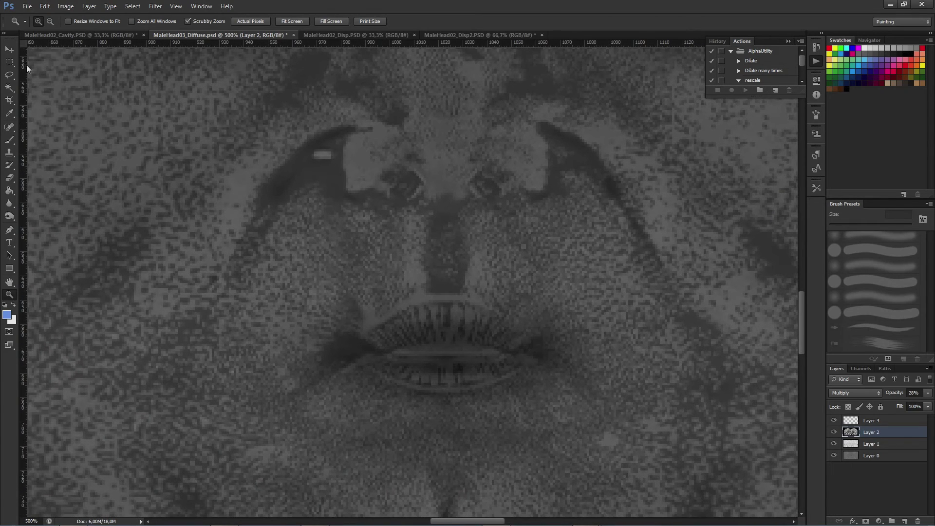
{"action": "key", "text": "l"}
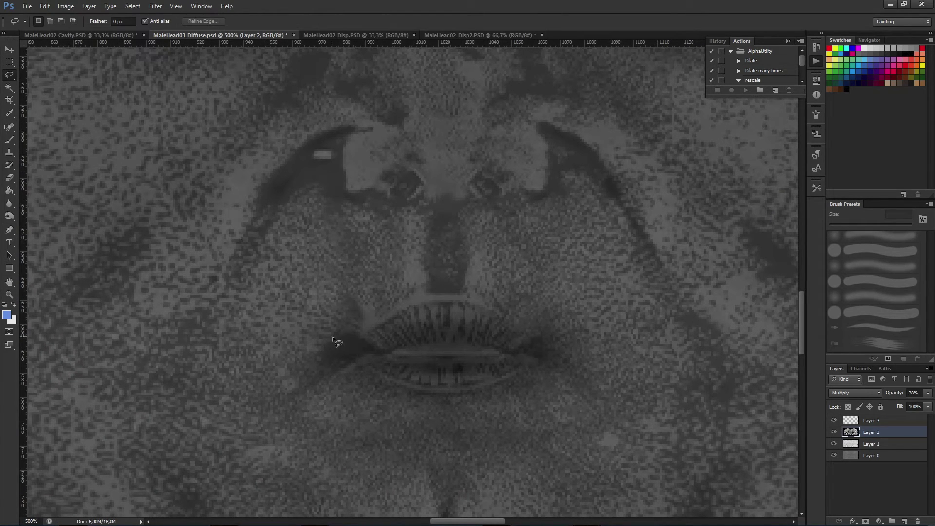
{"action": "left_click_drag", "start_coordinate": [358, 340], "coordinate": [426, 303]}
{"action": "mouse_move", "coordinate": [505, 319]}
{"action": "left_mouse_down"}
{"action": "mouse_move", "coordinate": [538, 352]}
{"action": "mouse_move", "coordinate": [506, 375]}
{"action": "left_mouse_up"}
{"action": "left_click_drag", "start_coordinate": [360, 363], "coordinate": [358, 341]}
Step: Invert the selection and delete Layer 2's texture outside the lips
{"action": "left_click", "coordinate": [132, 6]}
{"action": "left_click", "coordinate": [141, 45]}
{"action": "key", "text": "Delete"}
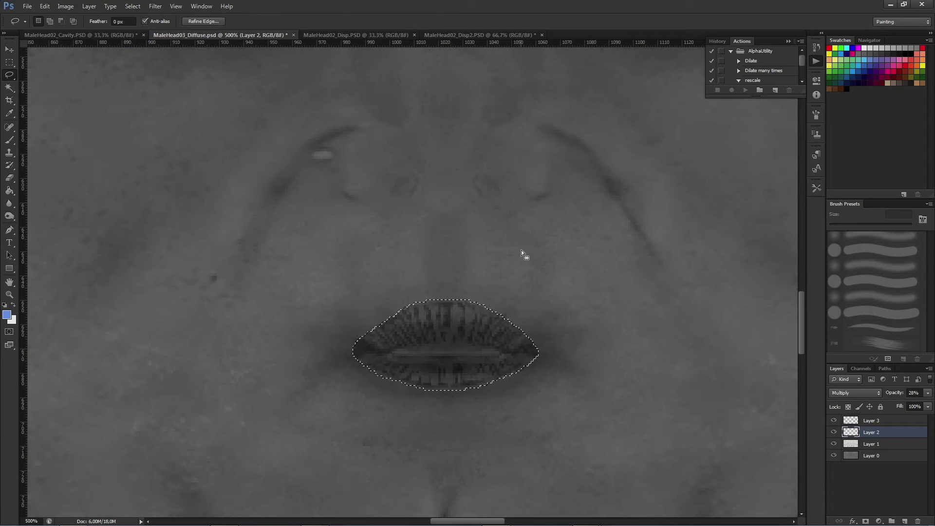
Step: Deselect and move Layer 3 below Layer 2 in the layer stack
{"action": "key", "text": "ctrl+d"}
{"action": "key", "text": "v"}
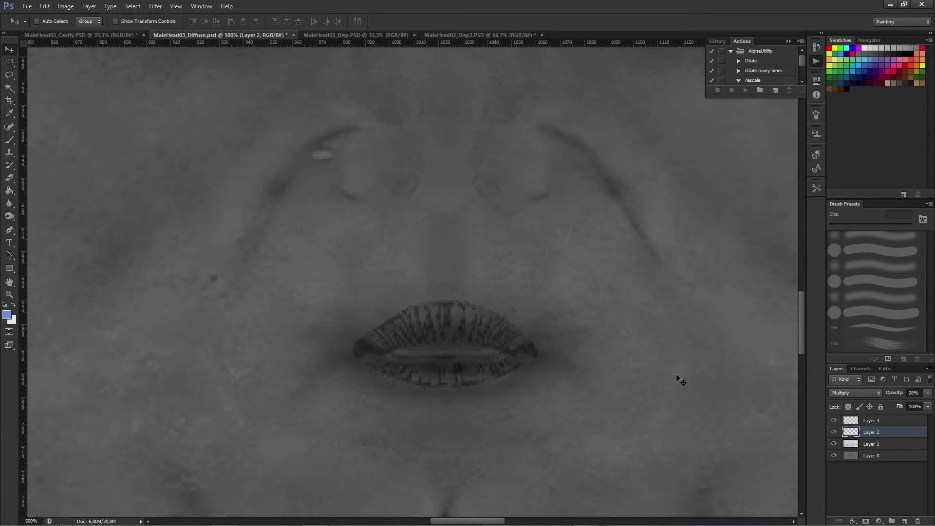
{"action": "left_click_drag", "start_coordinate": [846, 422], "coordinate": [861, 434]}
Step: Set the brush colour to white and paint a first stroke on the upper lip
{"action": "key", "text": "b"}
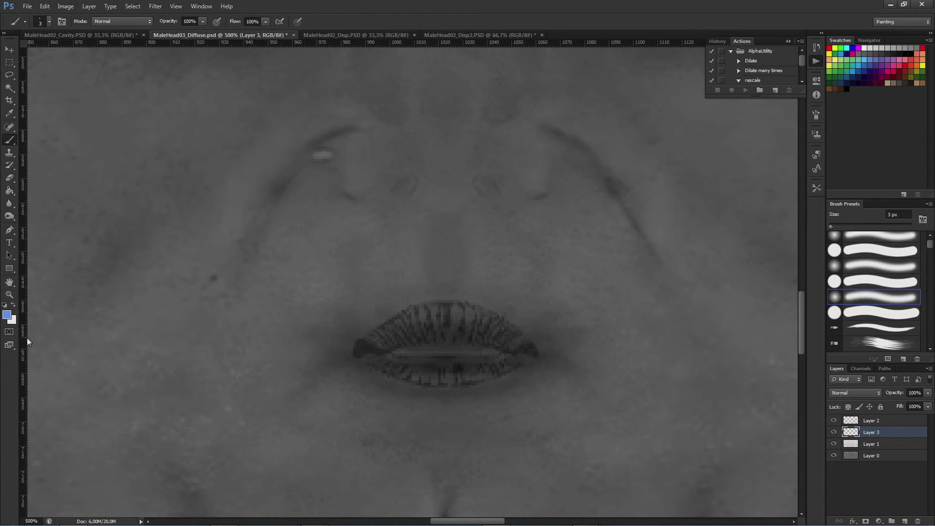
{"action": "left_click", "coordinate": [5, 305]}
{"action": "left_click", "coordinate": [14, 305]}
{"action": "mouse_move", "coordinate": [395, 337]}
{"action": "left_mouse_down"}
{"action": "mouse_move", "coordinate": [423, 321]}
{"action": "mouse_move", "coordinate": [389, 336]}
{"action": "mouse_move", "coordinate": [414, 316]}
{"action": "mouse_move", "coordinate": [390, 334]}
{"action": "left_mouse_up"}
Step: Raise Layer 2's opacity to 100%
{"action": "left_click", "coordinate": [857, 421]}
{"action": "left_click", "coordinate": [928, 393]}
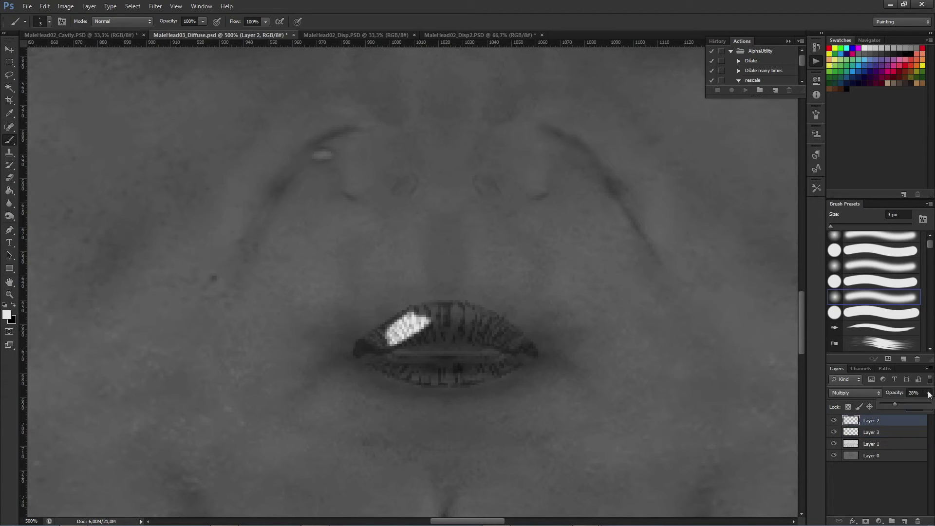
{"action": "left_click_drag", "start_coordinate": [901, 406], "coordinate": [933, 408]}
Step: On Layer 3, paint white gloss over the upper and centre lips with a 7 px brush
{"action": "left_click", "coordinate": [863, 433]}
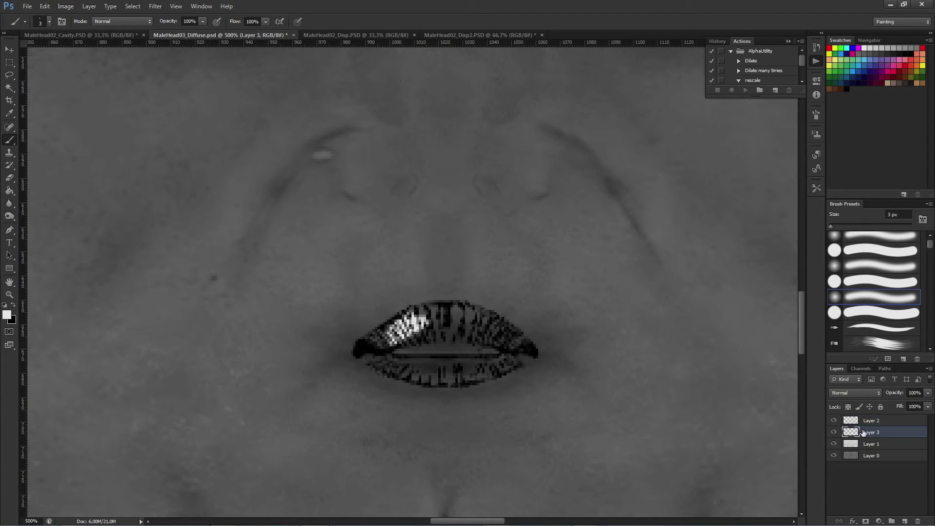
{"action": "mouse_move", "coordinate": [416, 336]}
{"action": "left_mouse_down"}
{"action": "mouse_move", "coordinate": [444, 333]}
{"action": "mouse_move", "coordinate": [408, 360]}
{"action": "mouse_move", "coordinate": [448, 354]}
{"action": "mouse_move", "coordinate": [410, 325]}
{"action": "mouse_move", "coordinate": [419, 314]}
{"action": "mouse_move", "coordinate": [363, 348]}
{"action": "mouse_move", "coordinate": [436, 380]}
{"action": "mouse_move", "coordinate": [494, 372]}
{"action": "mouse_move", "coordinate": [530, 349]}
{"action": "mouse_move", "coordinate": [481, 316]}
{"action": "mouse_move", "coordinate": [430, 310]}
{"action": "mouse_move", "coordinate": [435, 330]}
{"action": "mouse_move", "coordinate": [456, 333]}
{"action": "mouse_move", "coordinate": [438, 356]}
{"action": "mouse_move", "coordinate": [507, 355]}
{"action": "mouse_move", "coordinate": [474, 328]}
{"action": "mouse_move", "coordinate": [506, 346]}
{"action": "mouse_move", "coordinate": [435, 322]}
{"action": "mouse_move", "coordinate": [447, 341]}
{"action": "mouse_move", "coordinate": [387, 356]}
{"action": "mouse_move", "coordinate": [478, 362]}
{"action": "mouse_move", "coordinate": [386, 354]}
{"action": "mouse_move", "coordinate": [428, 371]}
{"action": "mouse_move", "coordinate": [523, 356]}
{"action": "mouse_move", "coordinate": [394, 364]}
{"action": "mouse_move", "coordinate": [375, 354]}
{"action": "left_mouse_up"}
{"action": "key", "text": "bracketright"}
{"action": "key", "text": "bracketright"}
{"action": "key", "text": "bracketright"}
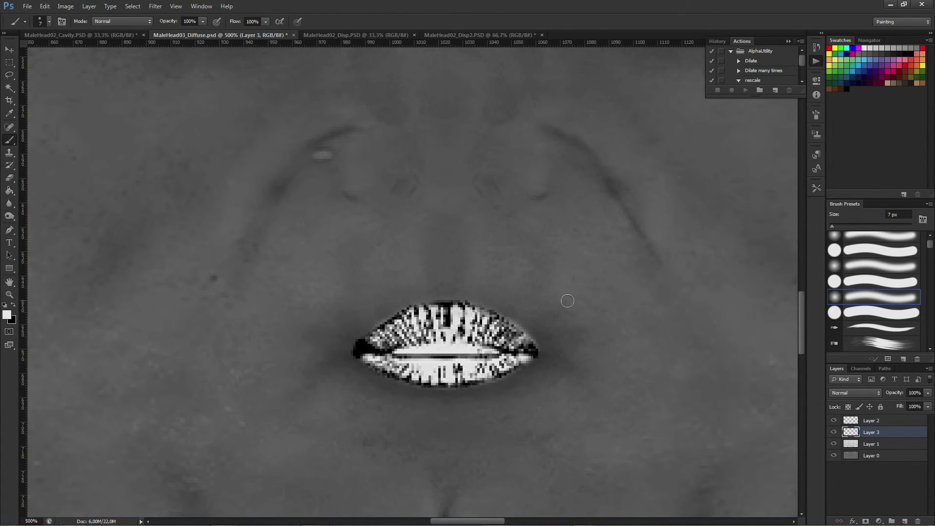
{"action": "key", "text": "e"}
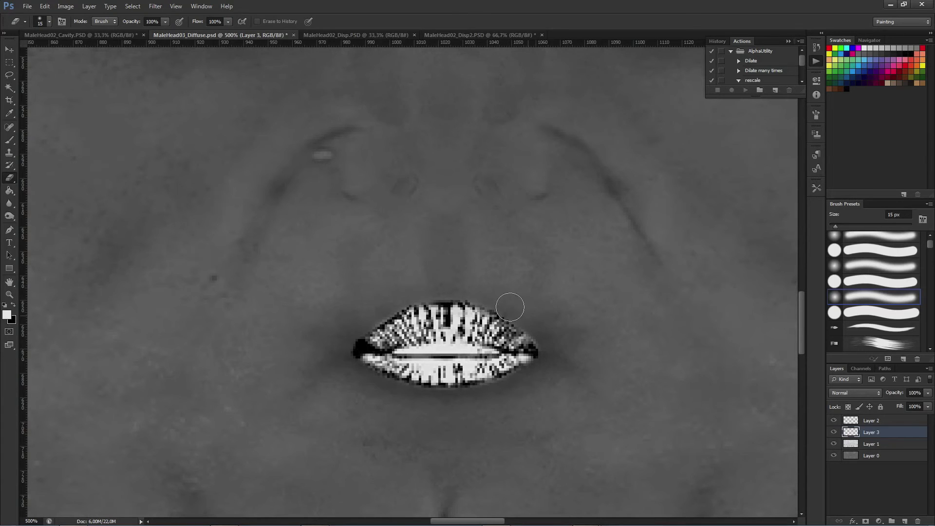
{"action": "key", "text": "z"}
{"action": "left_click", "coordinate": [485, 322], "text": "alt"}
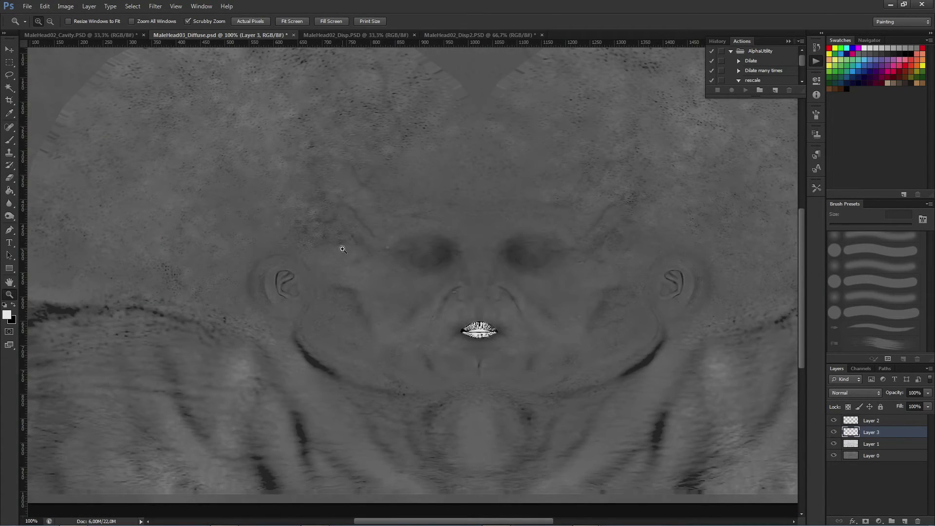
Step: Compare the lips with Layer 2 hidden, then set Layer 2's opacity to 70%
{"action": "left_click", "coordinate": [9, 51]}
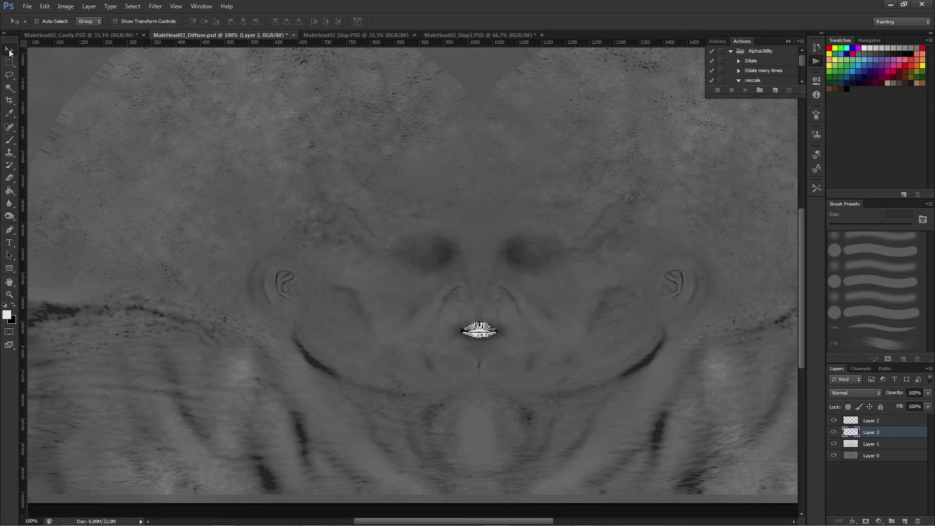
{"action": "left_click", "coordinate": [835, 421]}
{"action": "left_click", "coordinate": [834, 421]}
{"action": "left_click", "coordinate": [867, 420]}
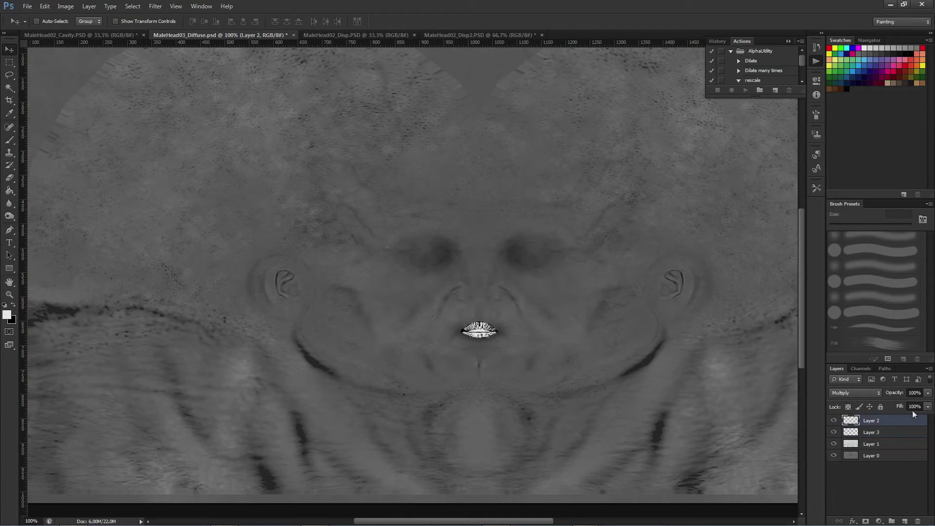
{"action": "left_click", "coordinate": [927, 393]}
{"action": "mouse_move", "coordinate": [928, 397]}
{"action": "left_mouse_down"}
{"action": "mouse_move", "coordinate": [903, 407]}
{"action": "mouse_move", "coordinate": [912, 404]}
{"action": "left_mouse_up"}
{"action": "key", "text": "Return"}
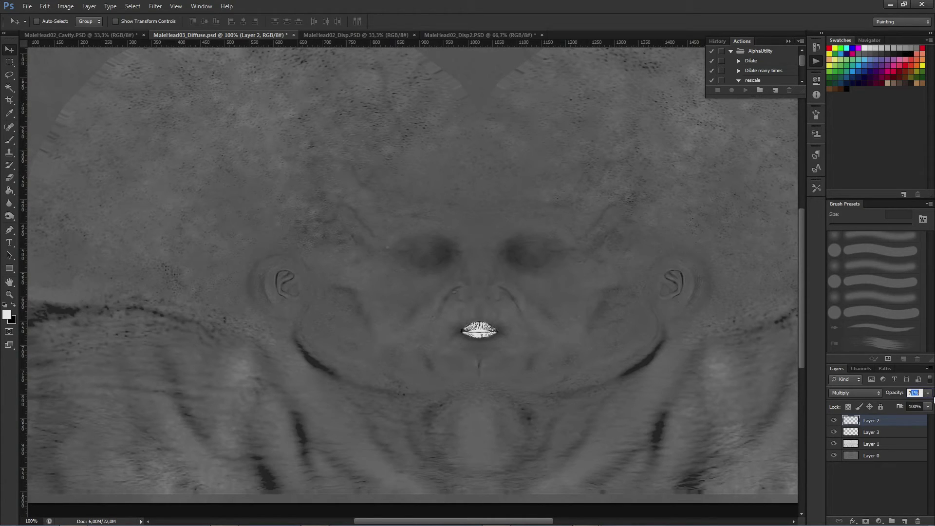
{"action": "key", "text": "Return"}
{"action": "left_click", "coordinate": [866, 487]}
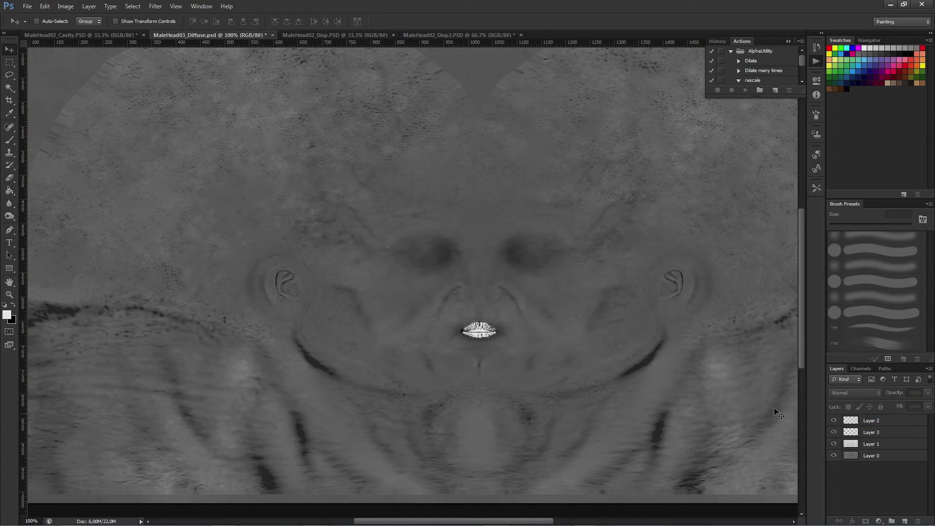
{"action": "key", "text": "z"}
{"action": "left_click", "coordinate": [483, 298], "text": "alt"}
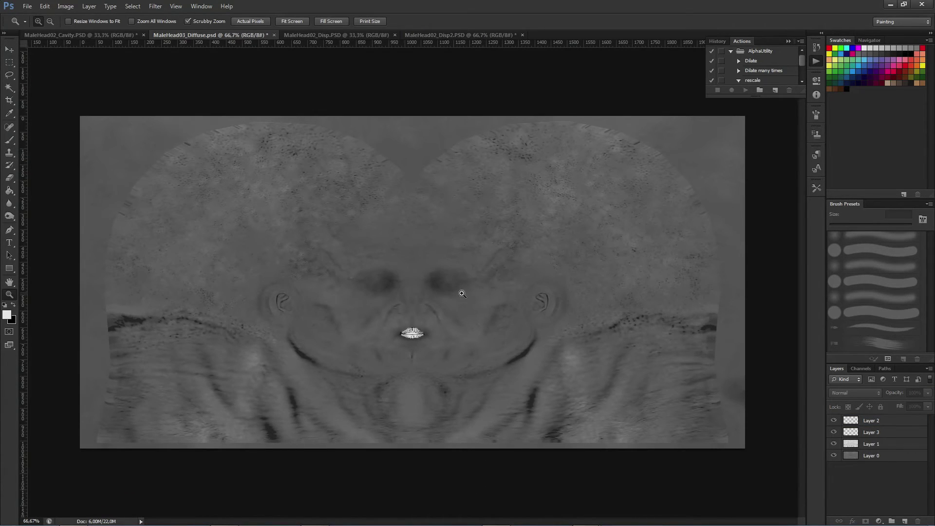
Step: Resize MaleHead02_Disp.PSD to 2048×1024 by setting its height to 1024
{"action": "left_click", "coordinate": [334, 35]}
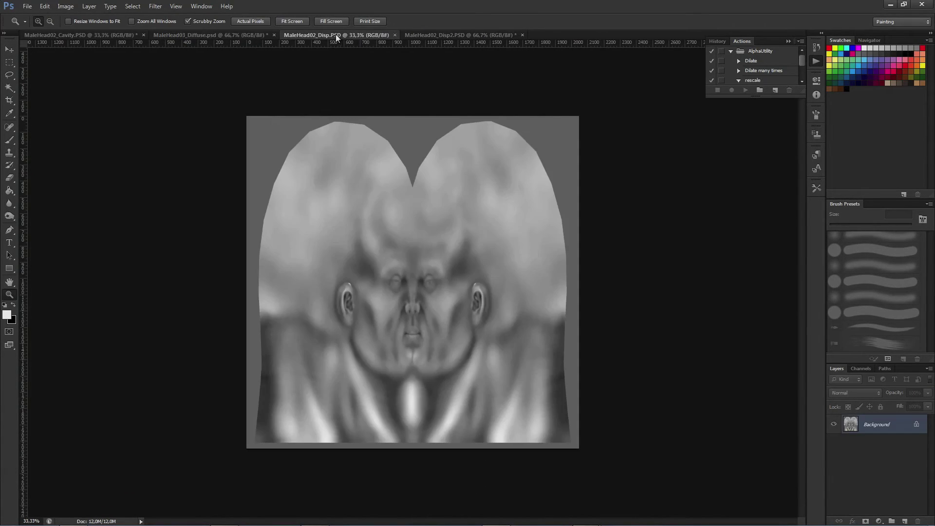
{"action": "left_click", "coordinate": [66, 6]}
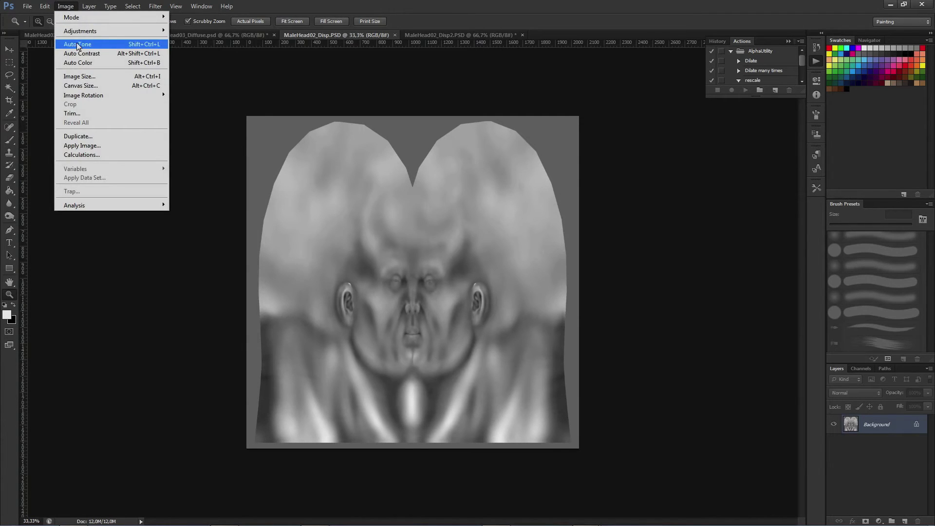
{"action": "left_click", "coordinate": [80, 77]}
{"action": "key", "text": "Tab"}
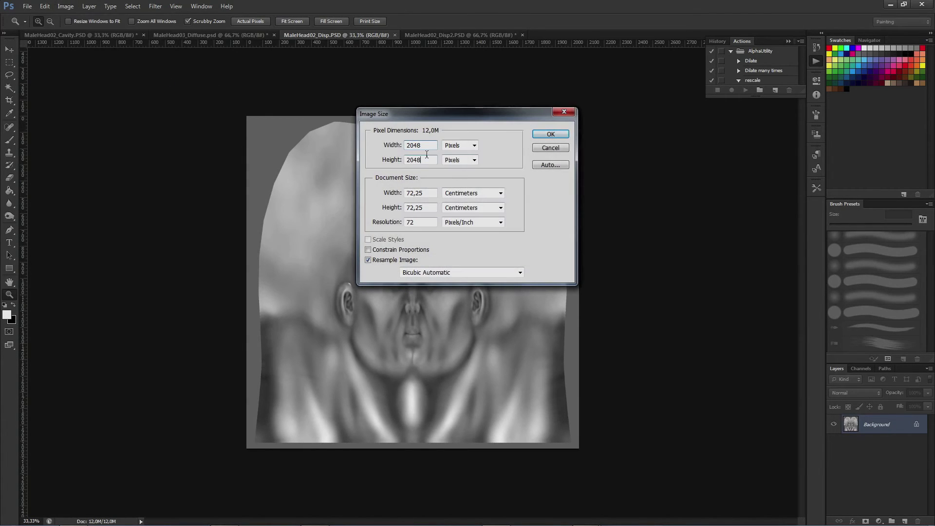
{"action": "type", "text": "1024"}
{"action": "key", "text": "Return"}
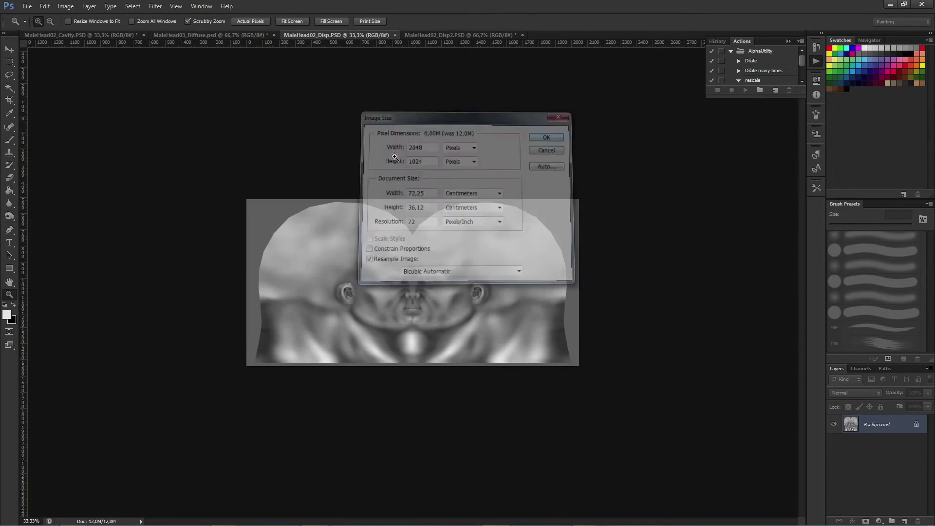
Step: Copy the whole displacement map and paste it into MaleHead03_Diffuse.psd as Layer 4
{"action": "left_click", "coordinate": [415, 290]}
{"action": "key", "text": "ctrl+a"}
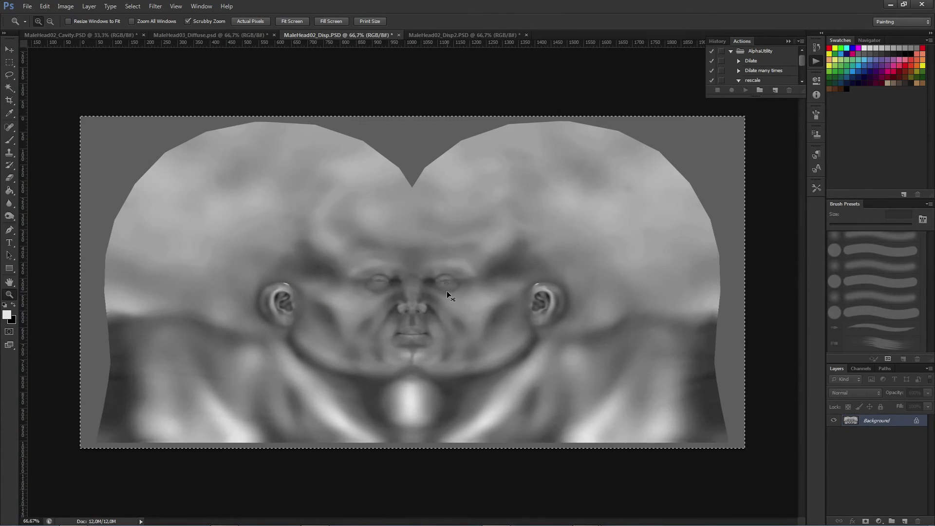
{"action": "left_click", "coordinate": [177, 35]}
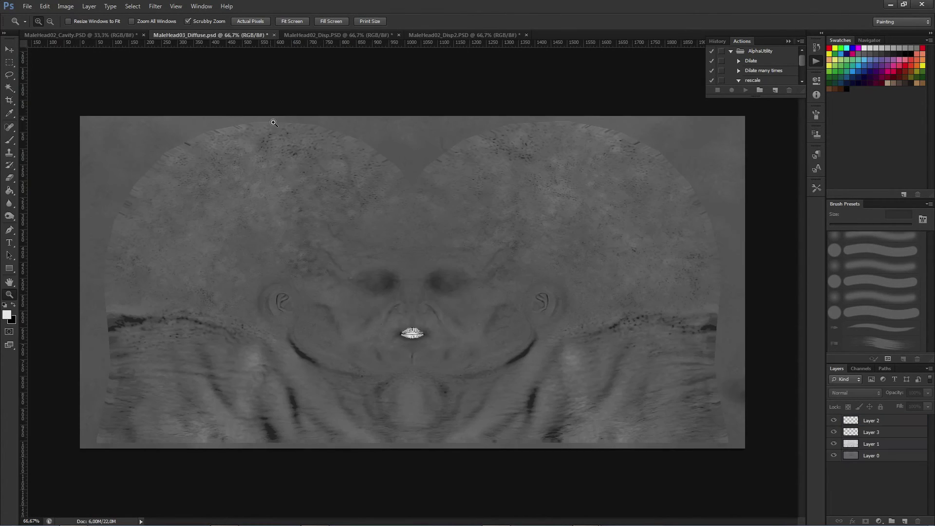
{"action": "key", "text": "ctrl+v"}
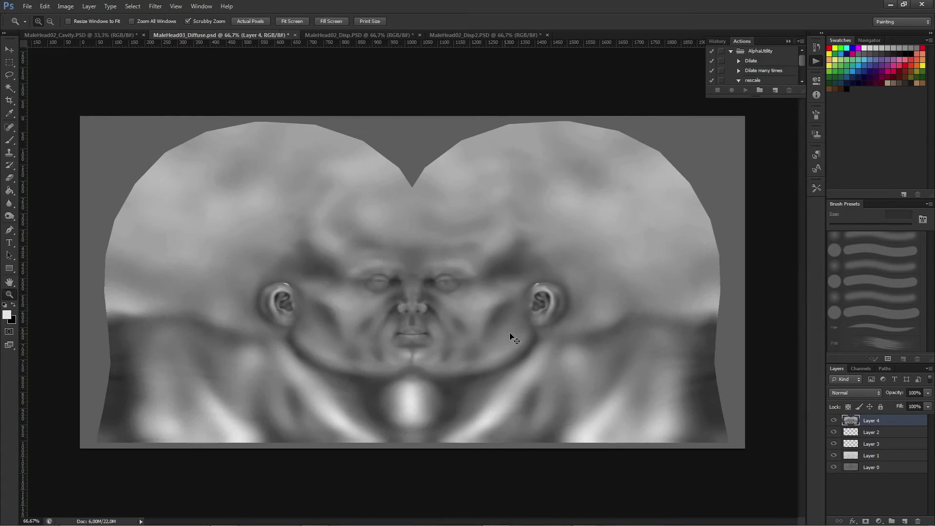
Step: Set Layer 4's blend mode to Soft Light and compare it toggled on and off
{"action": "left_click", "coordinate": [849, 392]}
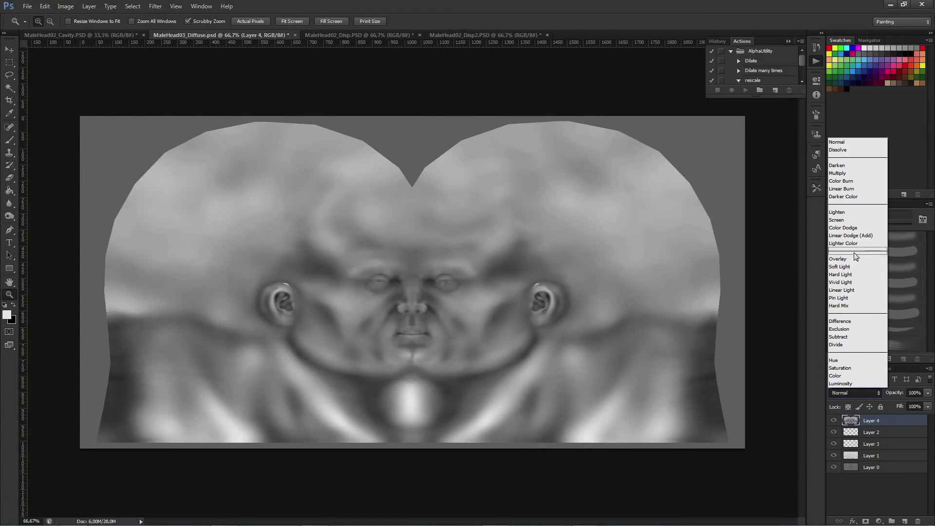
{"action": "left_click", "coordinate": [851, 267]}
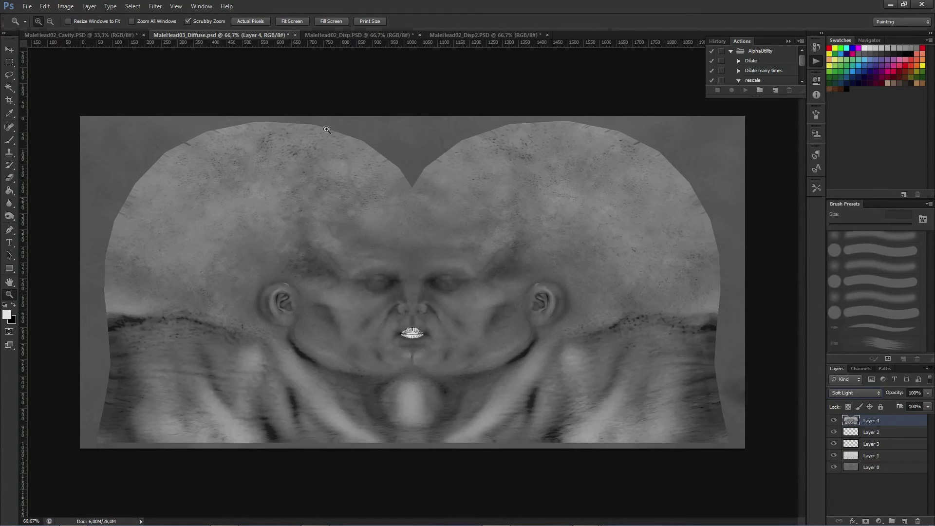
{"action": "left_click", "coordinate": [834, 420]}
{"action": "left_click", "coordinate": [834, 421]}
{"action": "left_click", "coordinate": [833, 420]}
{"action": "left_click", "coordinate": [833, 421]}
{"action": "left_click", "coordinate": [835, 420]}
{"action": "left_click", "coordinate": [834, 420]}
{"action": "left_click", "coordinate": [834, 421]}
{"action": "left_click", "coordinate": [834, 420]}
{"action": "left_click", "coordinate": [410, 367]}
{"action": "left_click", "coordinate": [411, 367]}
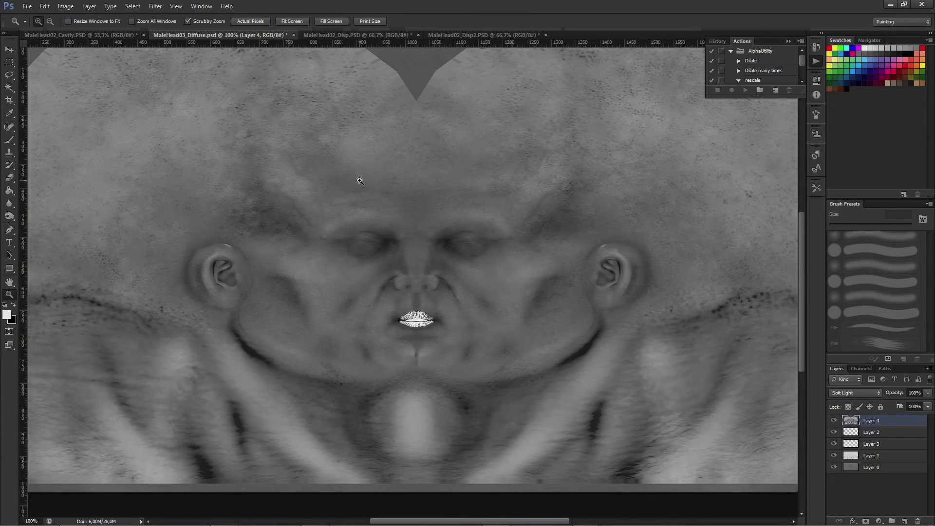
Step: Move Layer 4 down to sit directly above Layer 1
{"action": "left_click", "coordinate": [10, 50]}
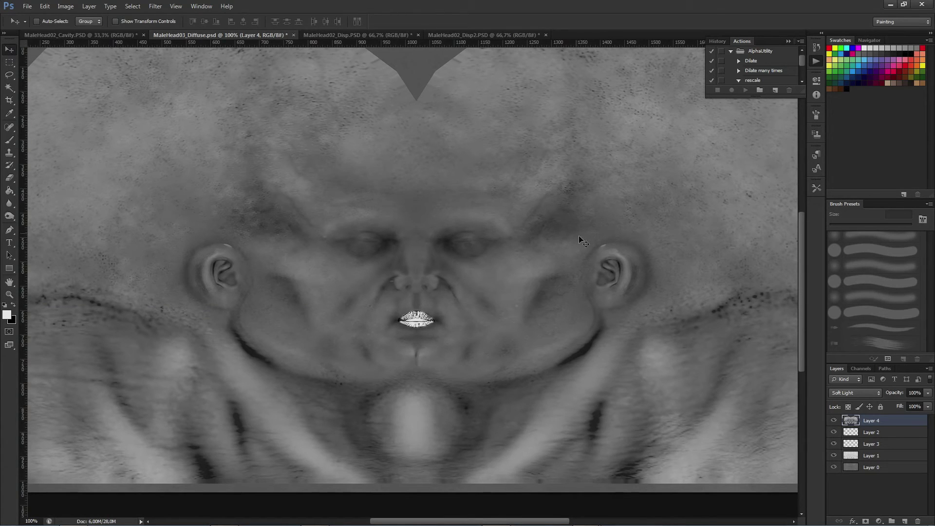
{"action": "left_click", "coordinate": [834, 420]}
{"action": "left_click", "coordinate": [834, 420]}
{"action": "left_click", "coordinate": [834, 420]}
{"action": "left_click", "coordinate": [834, 420]}
{"action": "left_click_drag", "start_coordinate": [863, 422], "coordinate": [857, 449]}
{"action": "left_click", "coordinate": [834, 444]}
{"action": "left_click", "coordinate": [834, 444]}
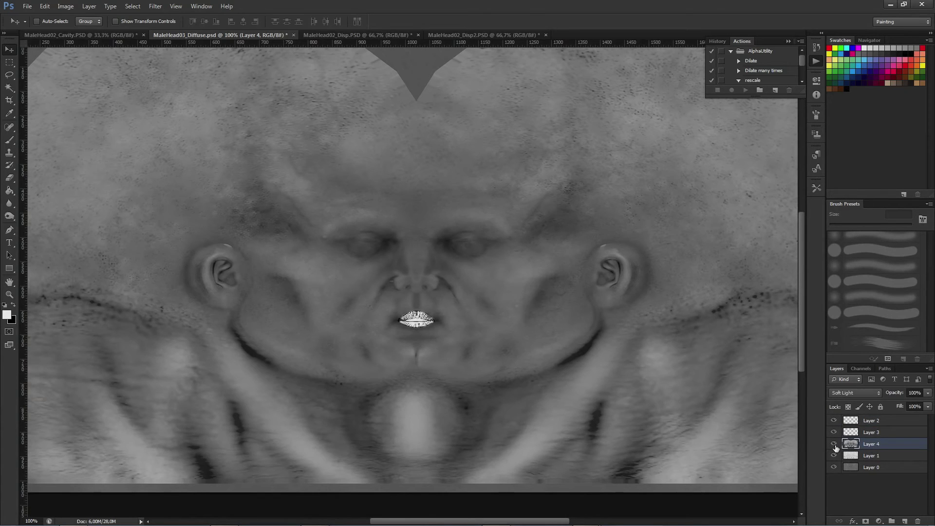
Step: Turn on Layer 0 and compare the texture with Layer 1 hidden and shown
{"action": "left_click", "coordinate": [834, 467]}
{"action": "left_click", "coordinate": [834, 456]}
{"action": "left_click", "coordinate": [834, 456]}
{"action": "left_click", "coordinate": [834, 455]}
{"action": "left_click", "coordinate": [834, 456]}
{"action": "left_click", "coordinate": [834, 456]}
{"action": "left_click", "coordinate": [834, 455]}
{"action": "key", "text": "z"}
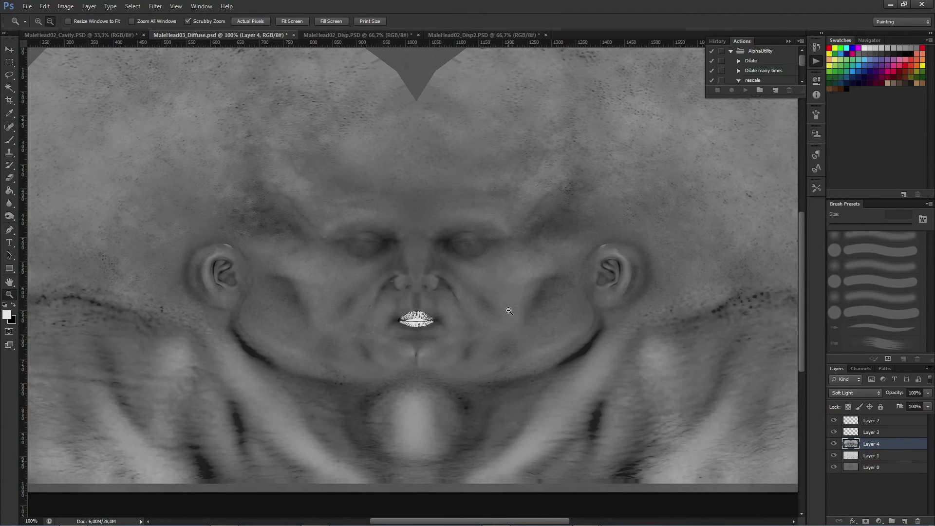
{"action": "left_click", "coordinate": [507, 310], "text": "alt"}
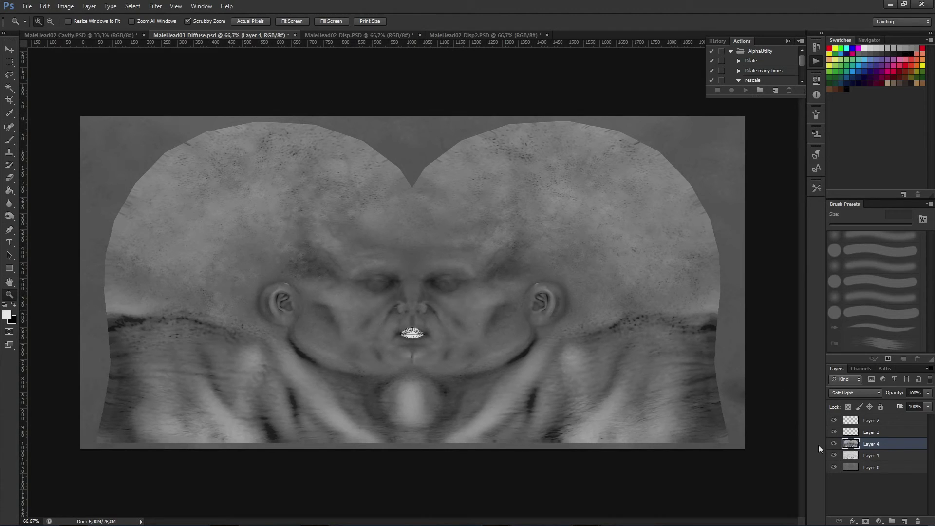
Step: Recheck Layers 4 and 1 by toggling their visibility, then make Layer 1 active
{"action": "left_click", "coordinate": [832, 443]}
{"action": "left_click", "coordinate": [833, 444]}
{"action": "left_click", "coordinate": [834, 456]}
{"action": "left_click", "coordinate": [833, 456]}
{"action": "left_click", "coordinate": [881, 458]}
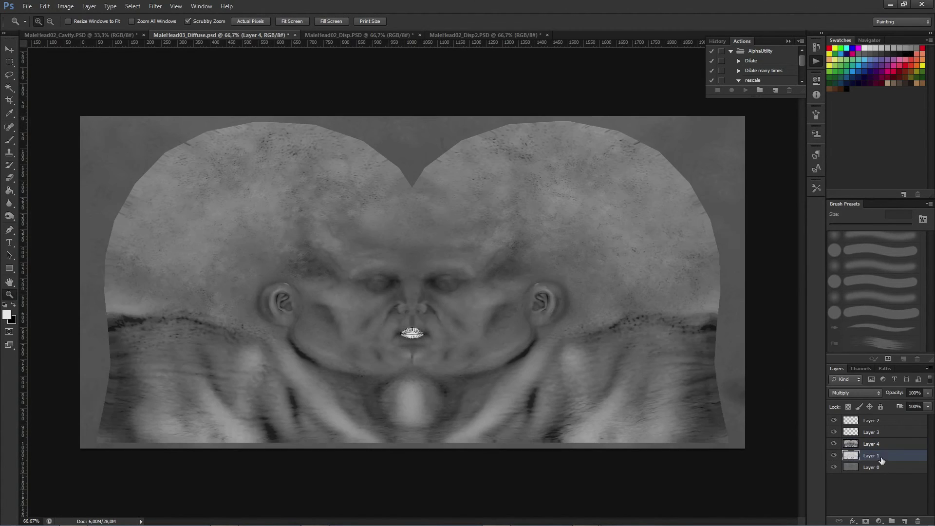
{"action": "left_click", "coordinate": [9, 205]}
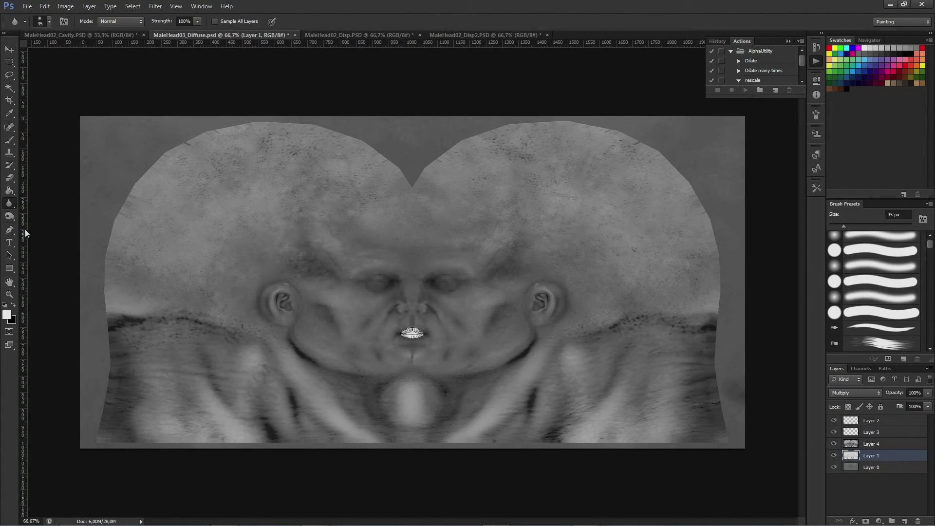
Step: With the Dodge tool, lighten the right neck patch, the neck band, and both jaw creases
{"action": "right_click", "coordinate": [10, 201]}
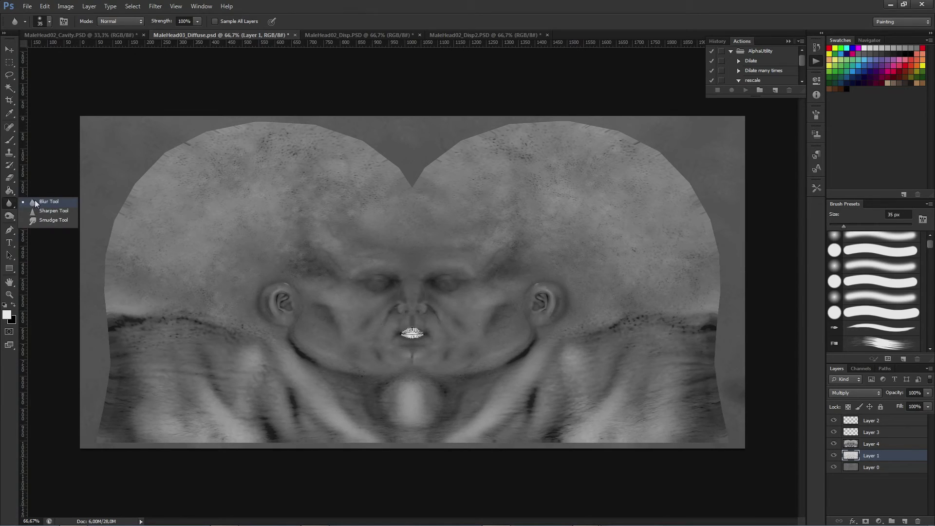
{"action": "left_click", "coordinate": [10, 216]}
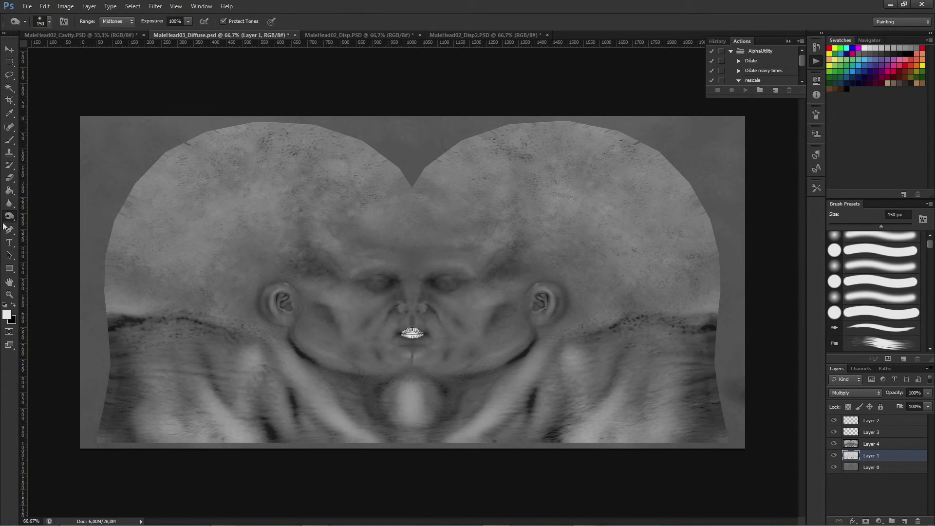
{"action": "right_click", "coordinate": [10, 216]}
{"action": "left_click", "coordinate": [51, 214]}
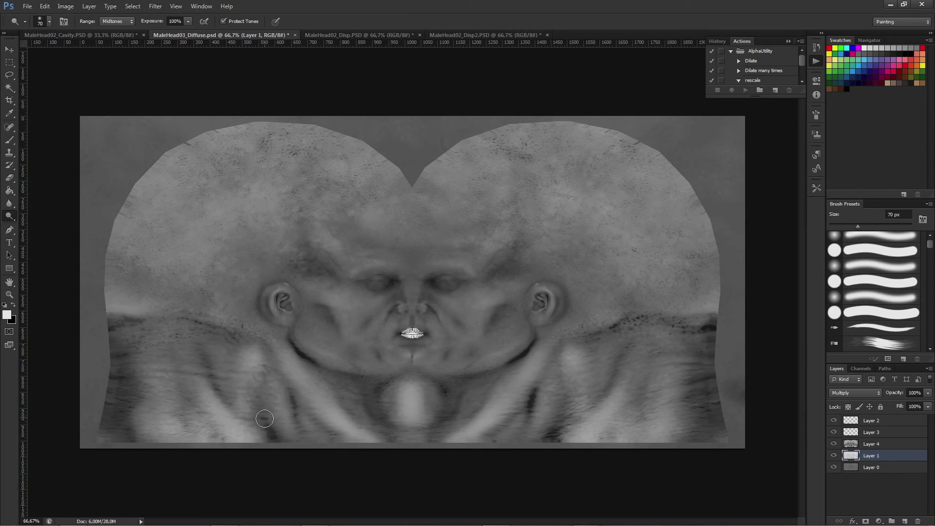
{"action": "left_click_drag", "start_coordinate": [527, 399], "coordinate": [533, 407]}
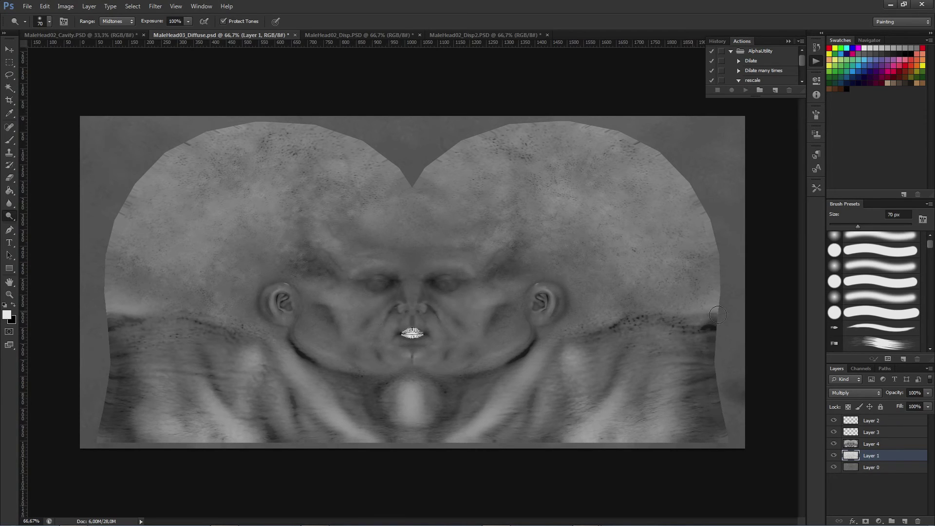
{"action": "left_click_drag", "start_coordinate": [701, 326], "coordinate": [703, 324]}
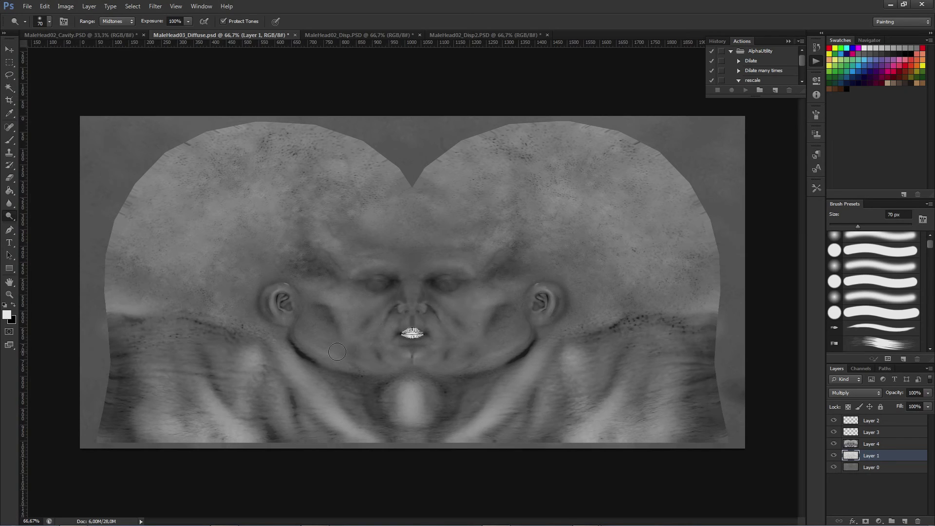
{"action": "mouse_move", "coordinate": [326, 350]}
{"action": "left_mouse_down"}
{"action": "mouse_move", "coordinate": [289, 343]}
{"action": "mouse_move", "coordinate": [314, 358]}
{"action": "left_mouse_up"}
{"action": "mouse_move", "coordinate": [528, 354]}
{"action": "left_mouse_down"}
{"action": "mouse_move", "coordinate": [506, 366]}
{"action": "mouse_move", "coordinate": [541, 340]}
{"action": "mouse_move", "coordinate": [530, 343]}
{"action": "left_mouse_up"}
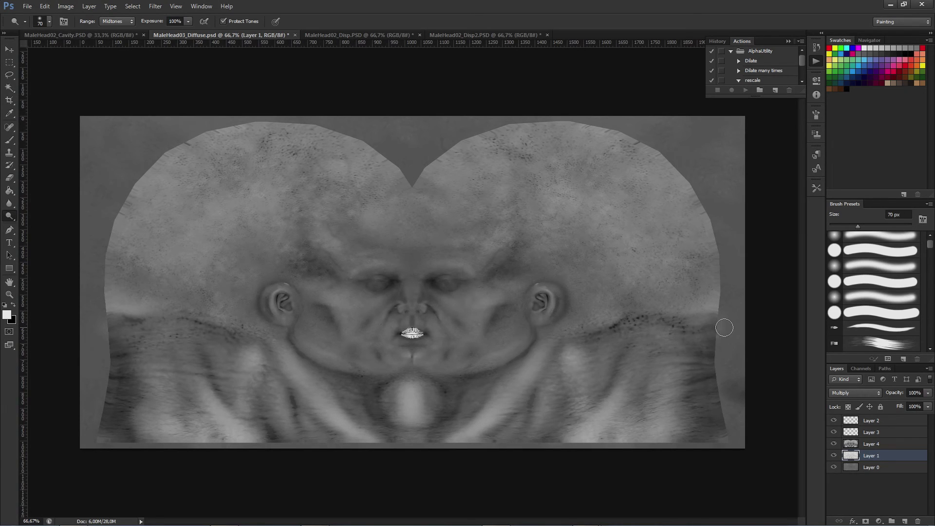
{"action": "mouse_move", "coordinate": [619, 336]}
{"action": "left_mouse_down"}
{"action": "mouse_move", "coordinate": [599, 333]}
{"action": "mouse_move", "coordinate": [690, 330]}
{"action": "mouse_move", "coordinate": [598, 334]}
{"action": "mouse_move", "coordinate": [689, 356]}
{"action": "left_mouse_up"}
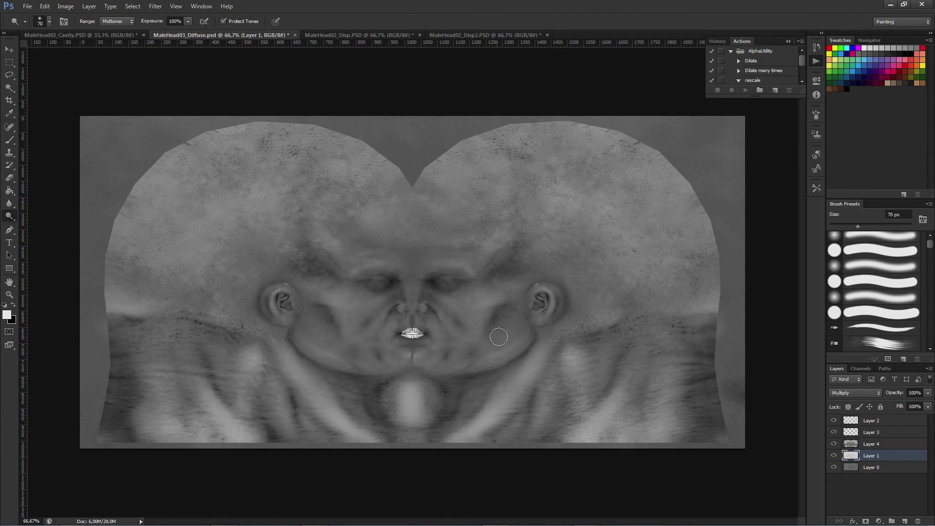
Step: Select all layers from Layer 2 down to Layer 0, merge them, and select the canvas
{"action": "left_click", "coordinate": [14, 54]}
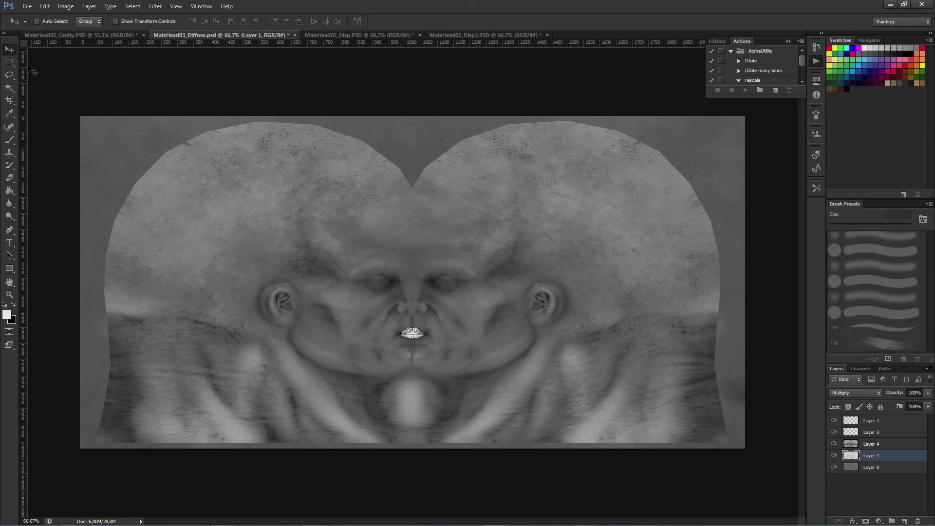
{"action": "left_click", "coordinate": [862, 423]}
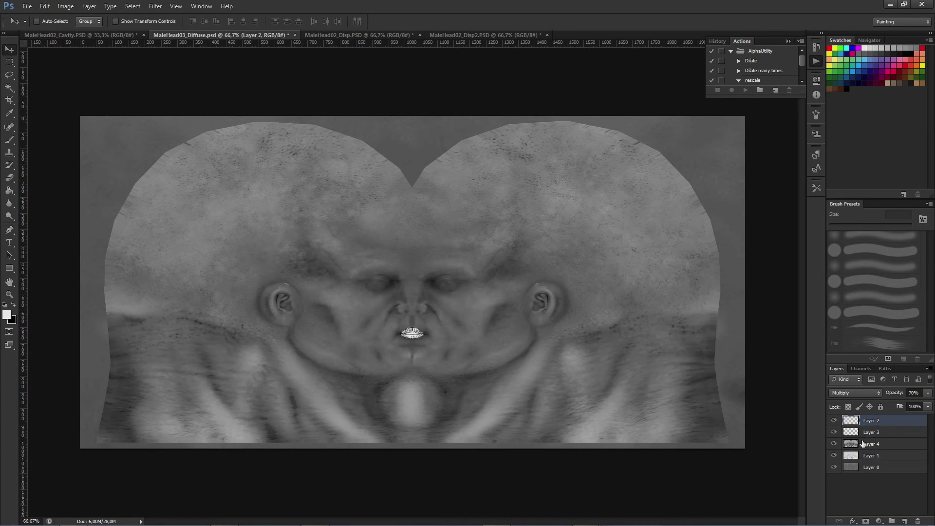
{"action": "left_click", "coordinate": [866, 467], "text": "shift"}
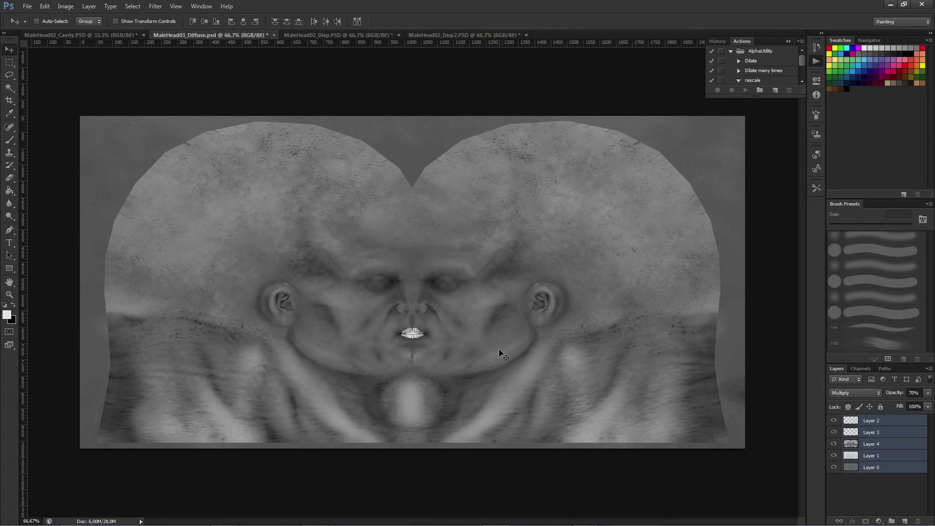
{"action": "key", "text": "ctrl+e"}
{"action": "key", "text": "ctrl+a"}
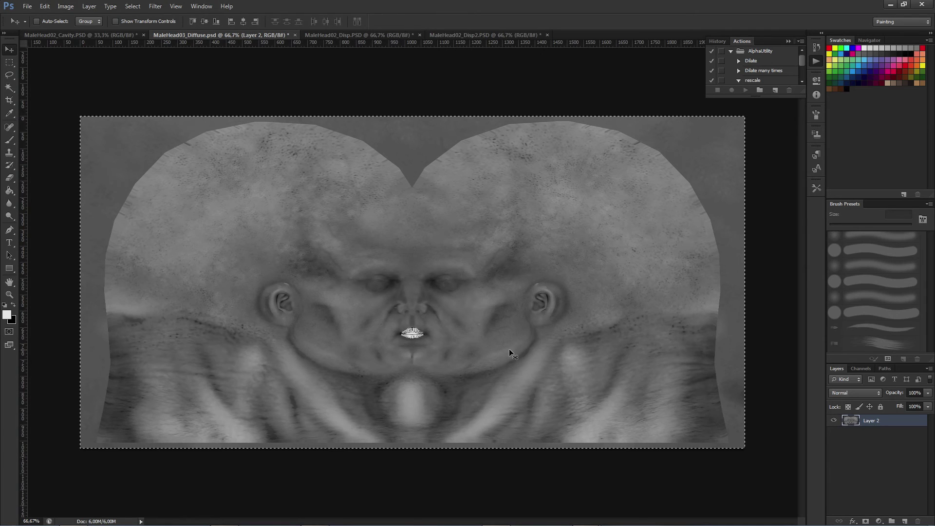
Step: In the Channels panel, paste the merged texture into the Alpha 1 channel
{"action": "left_click", "coordinate": [861, 368]}
{"action": "left_click", "coordinate": [861, 389]}
{"action": "left_click", "coordinate": [864, 401]}
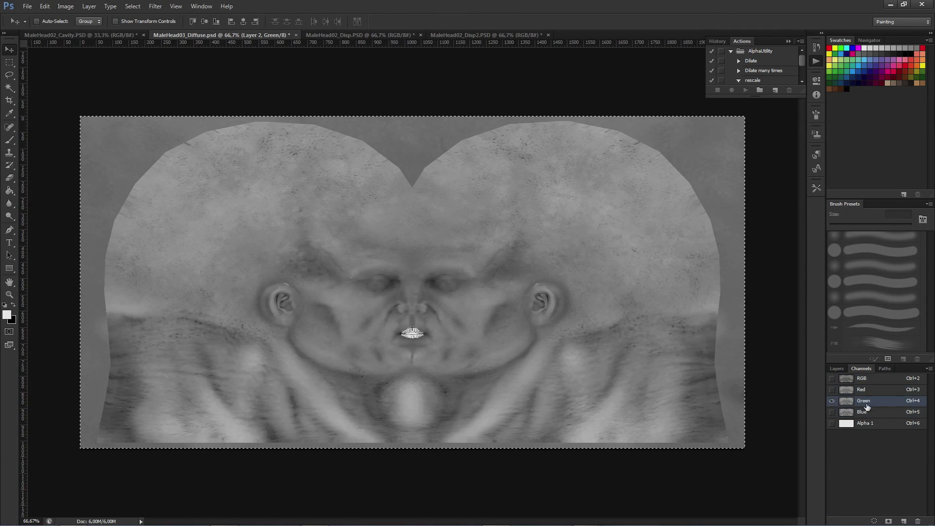
{"action": "left_click", "coordinate": [866, 412]}
{"action": "left_click", "coordinate": [864, 424]}
{"action": "key", "text": "ctrl+v"}
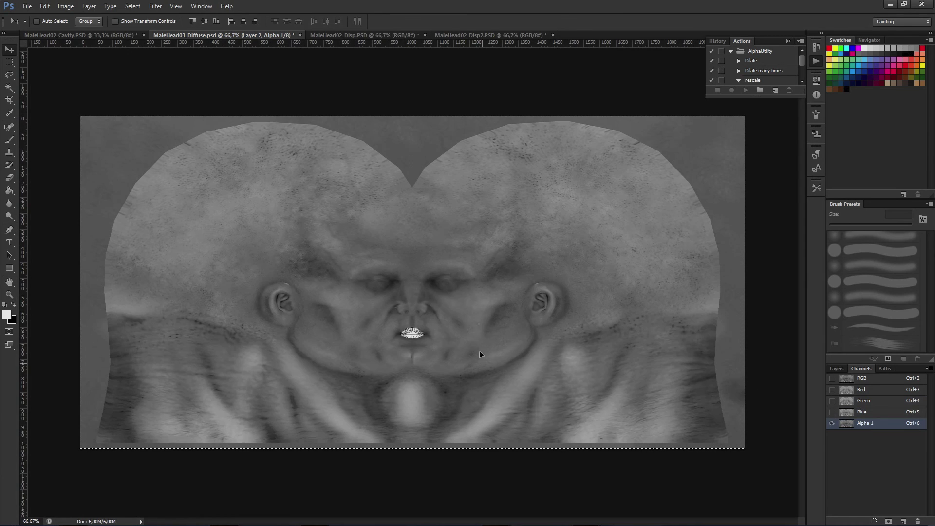
Step: Try darkening Alpha 1 with Levels output white, then cancel the change
{"action": "left_click", "coordinate": [66, 6]}
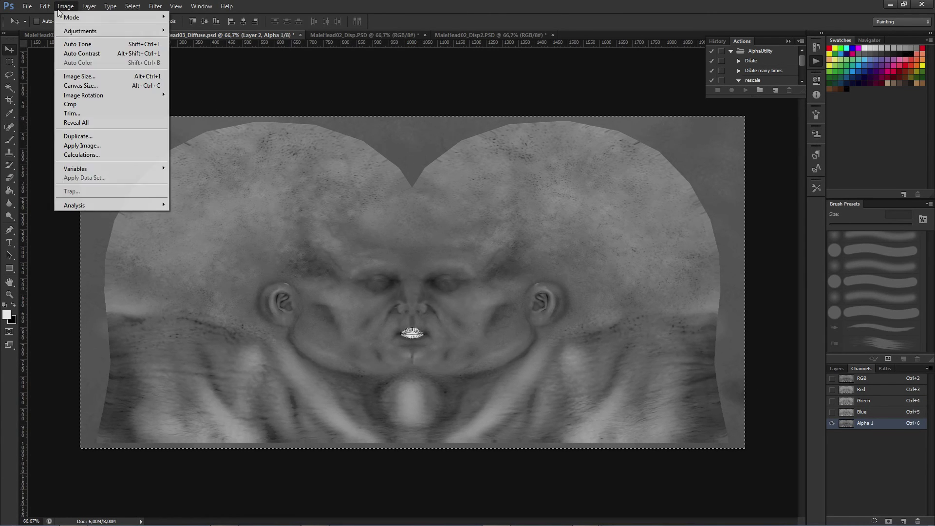
{"action": "mouse_move", "coordinate": [122, 31]}
{"action": "left_click", "coordinate": [184, 43]}
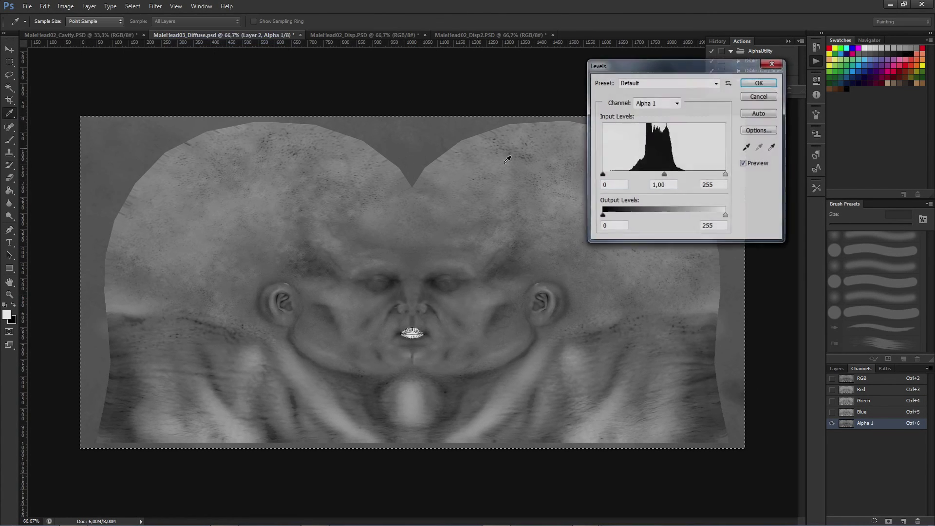
{"action": "left_click_drag", "start_coordinate": [725, 216], "coordinate": [632, 218]}
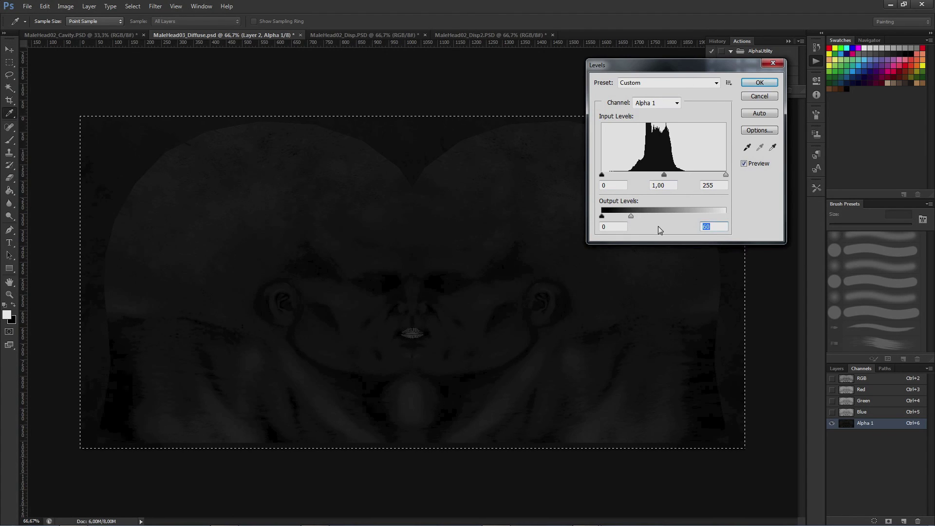
{"action": "left_click", "coordinate": [756, 98]}
Step: Return to the composite channel and undo the merge to restore all layers
{"action": "key", "text": "v"}
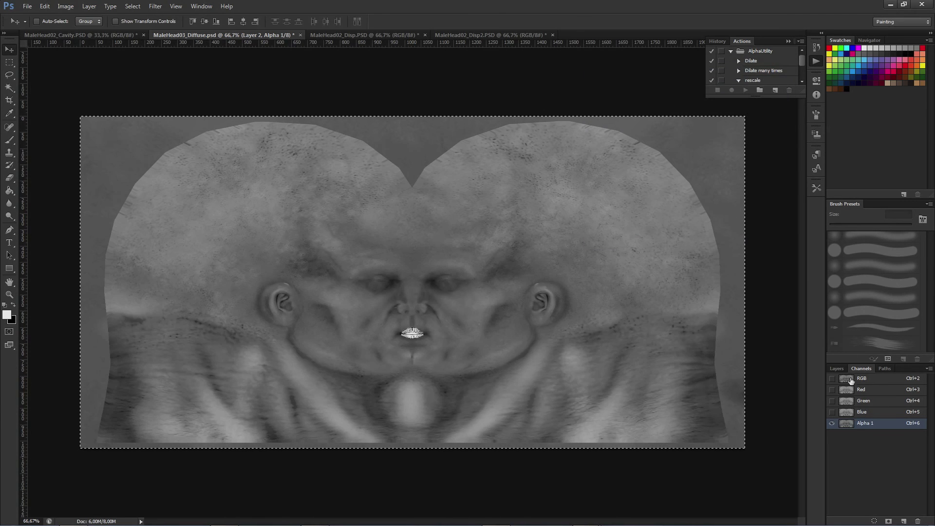
{"action": "key", "text": "ctrl+2"}
{"action": "left_click", "coordinate": [836, 369]}
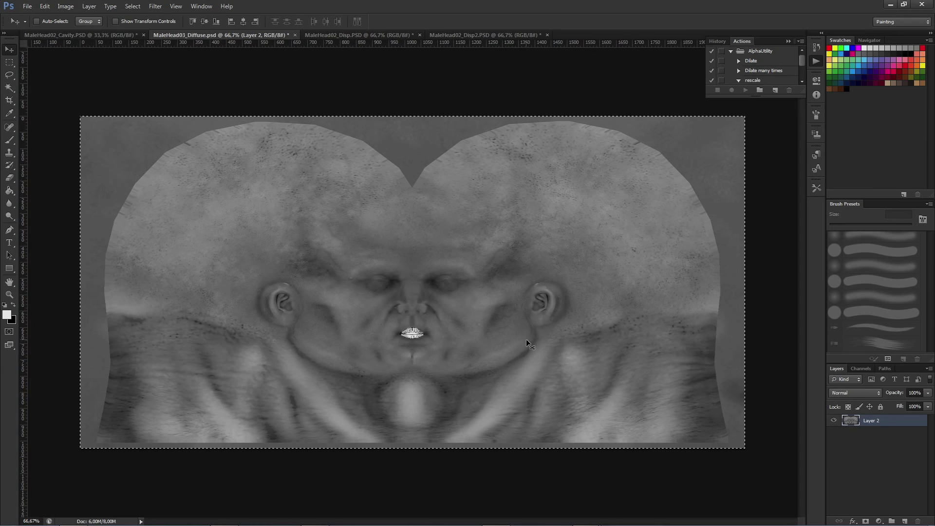
{"action": "key", "text": "ctrl+z"}
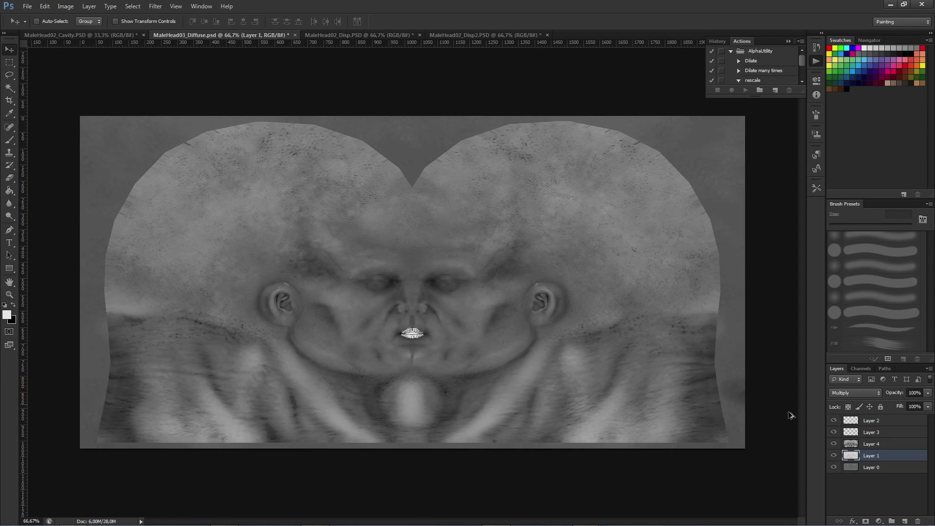
Step: Add a Levels adjustment layer above Layer 4 with output white lowered to 60
{"action": "left_click", "coordinate": [871, 443]}
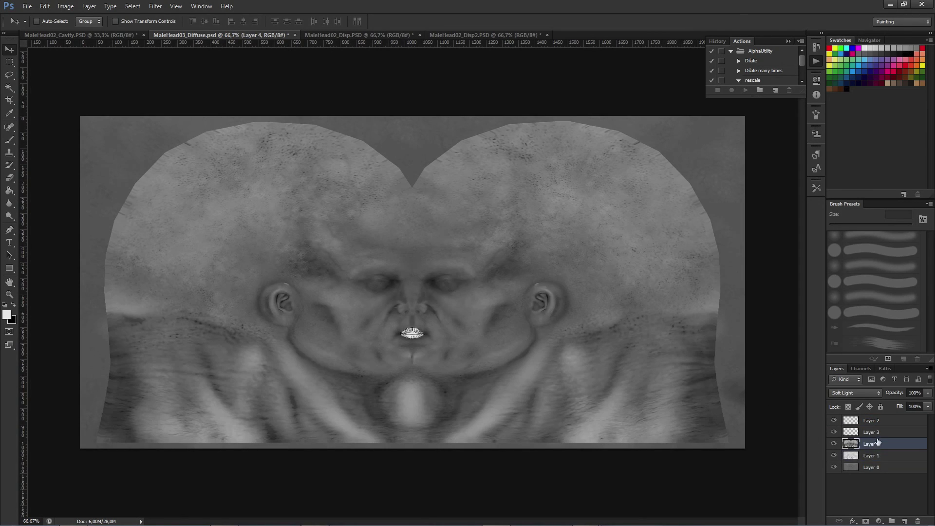
{"action": "left_click", "coordinate": [879, 520]}
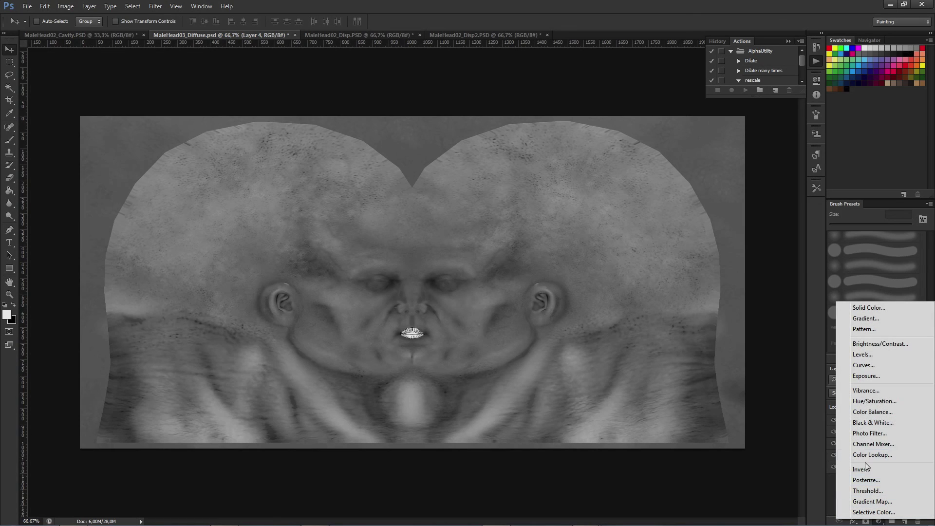
{"action": "left_click", "coordinate": [862, 355]}
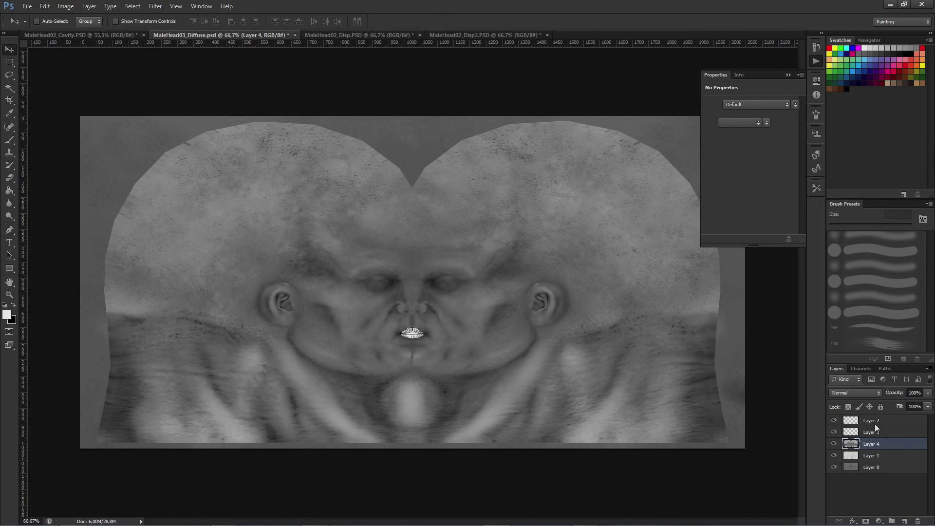
{"action": "left_click_drag", "start_coordinate": [788, 203], "coordinate": [742, 203]}
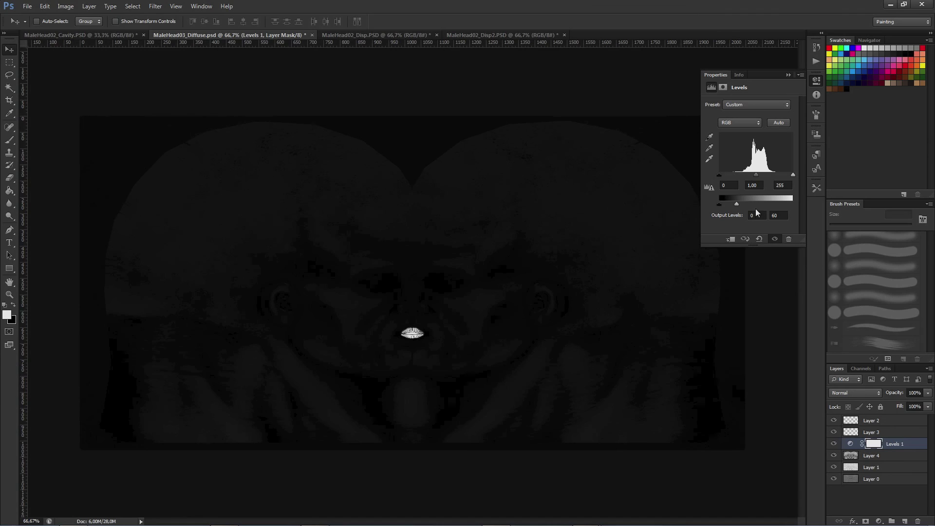
{"action": "left_click", "coordinate": [788, 74]}
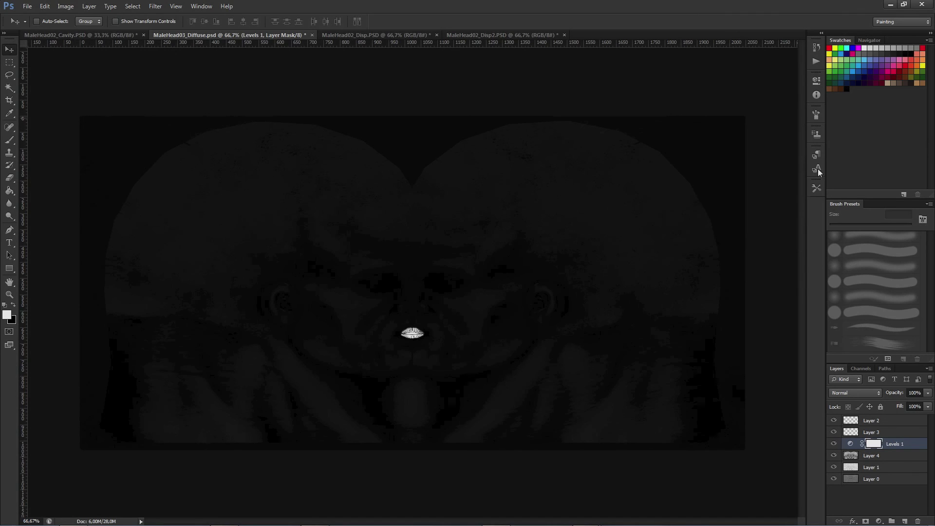
Step: Merge all layers, select the merged image, then step back to restore the separate layers
{"action": "left_click", "coordinate": [872, 420]}
{"action": "left_click", "coordinate": [872, 478], "text": "shift"}
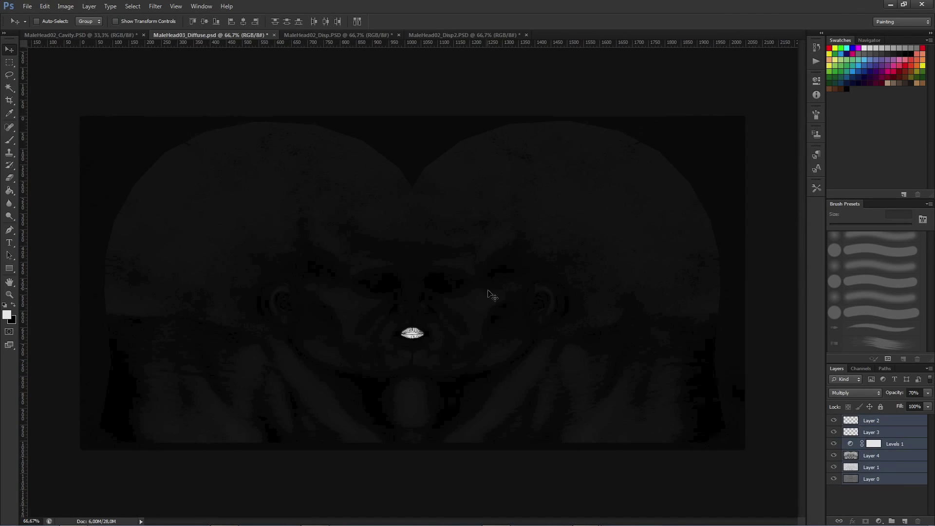
{"action": "key", "text": "ctrl+e"}
{"action": "key", "text": "ctrl+a"}
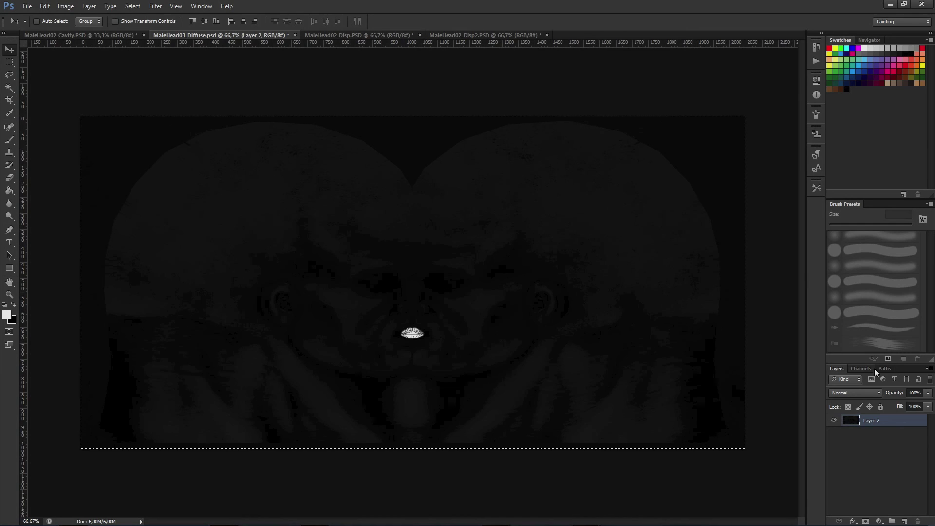
{"action": "key", "text": "ctrl+d"}
{"action": "key", "text": "ctrl+alt+z"}
{"action": "key", "text": "ctrl+alt+z"}
{"action": "key", "text": "ctrl+alt+z"}
Step: Paste the darkened texture into Alpha 1, return to the composite, and deselect
{"action": "left_click", "coordinate": [861, 369]}
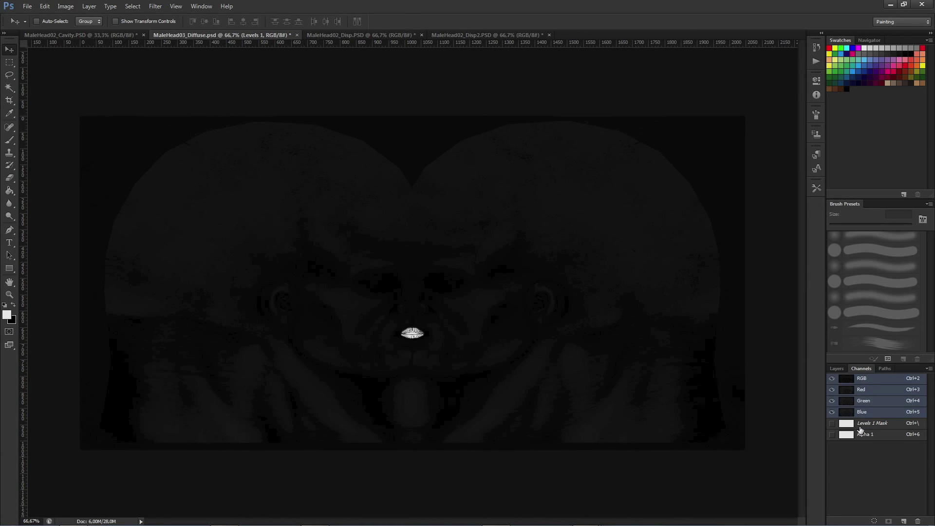
{"action": "left_click", "coordinate": [862, 434]}
{"action": "key", "text": "ctrl+v"}
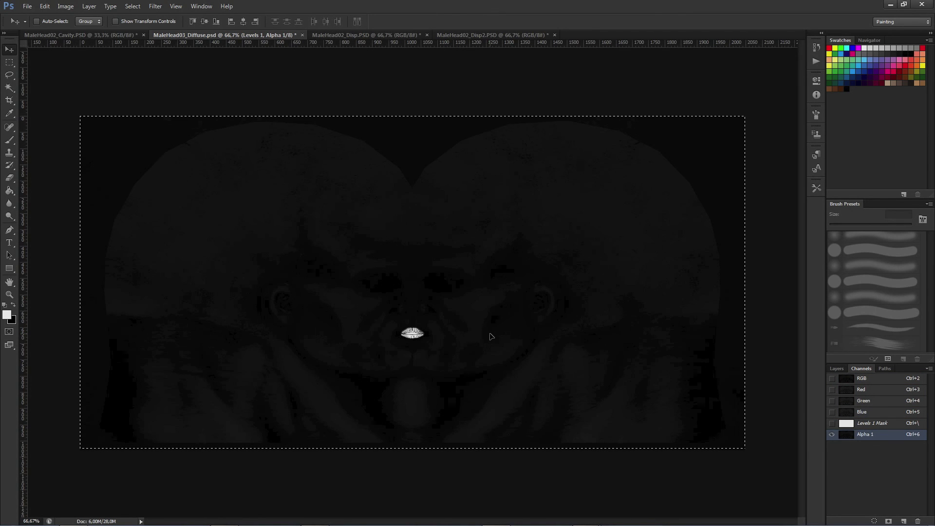
{"action": "left_click", "coordinate": [862, 379]}
{"action": "left_click", "coordinate": [836, 368]}
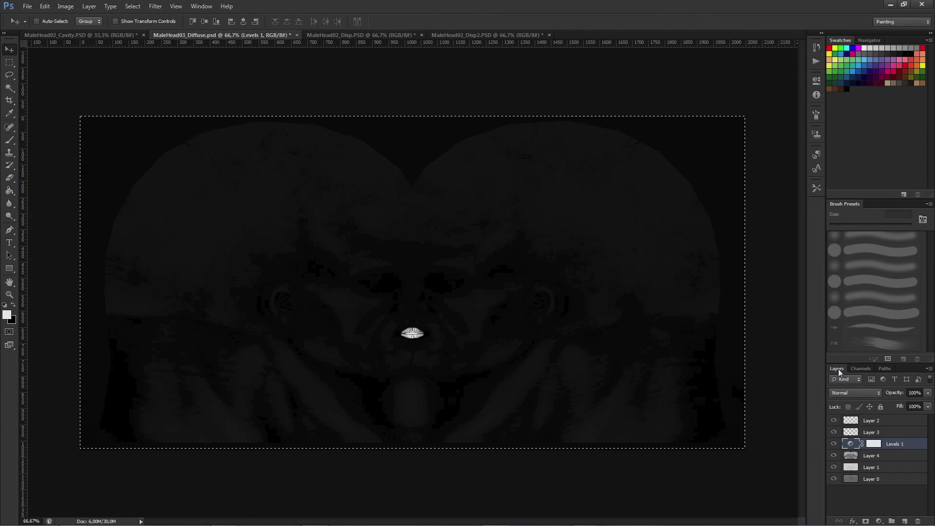
{"action": "key", "text": "ctrl+d"}
Step: Save a copy as MaleHead03_Specular.psd with alpha channels, replacing Diffuse in the name, then switch to MaleHead02_Cavity
{"action": "left_click", "coordinate": [28, 7]}
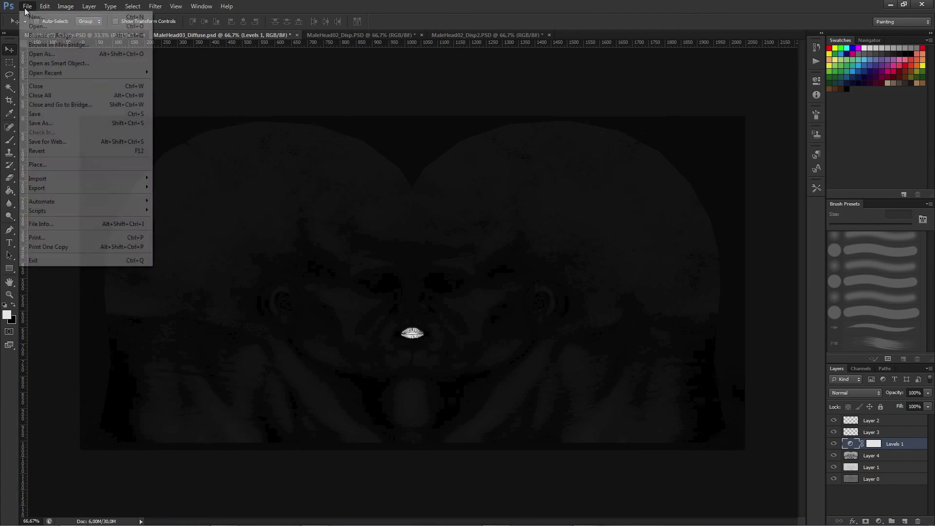
{"action": "left_click", "coordinate": [47, 125]}
{"action": "left_click", "coordinate": [326, 345]}
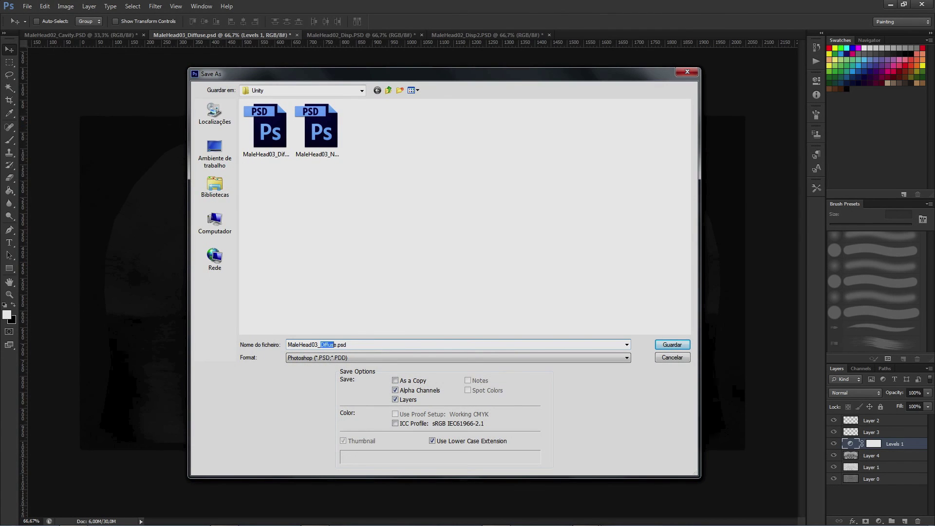
{"action": "left_click_drag", "start_coordinate": [333, 344], "coordinate": [337, 345]}
{"action": "key", "text": "BackSpace"}
{"action": "type", "text": "S"}
{"action": "key", "text": "Return"}
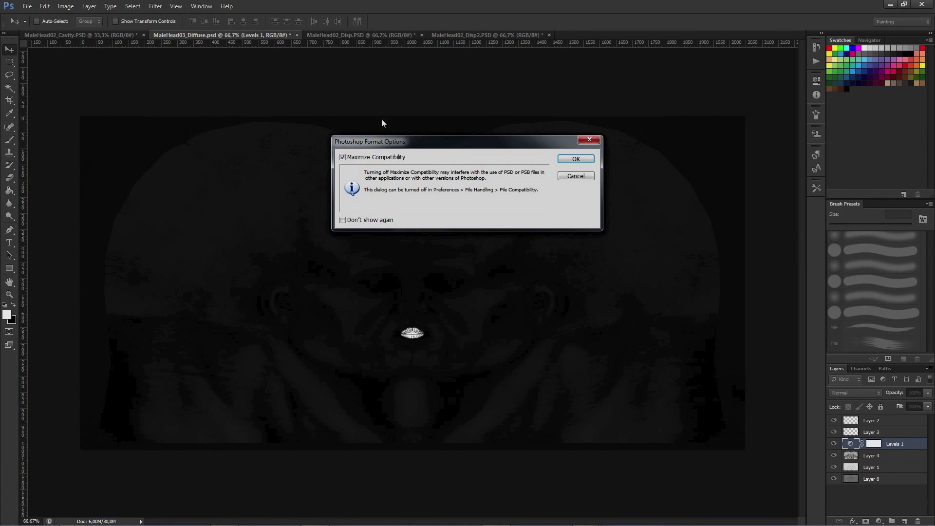
{"action": "key", "text": "Return"}
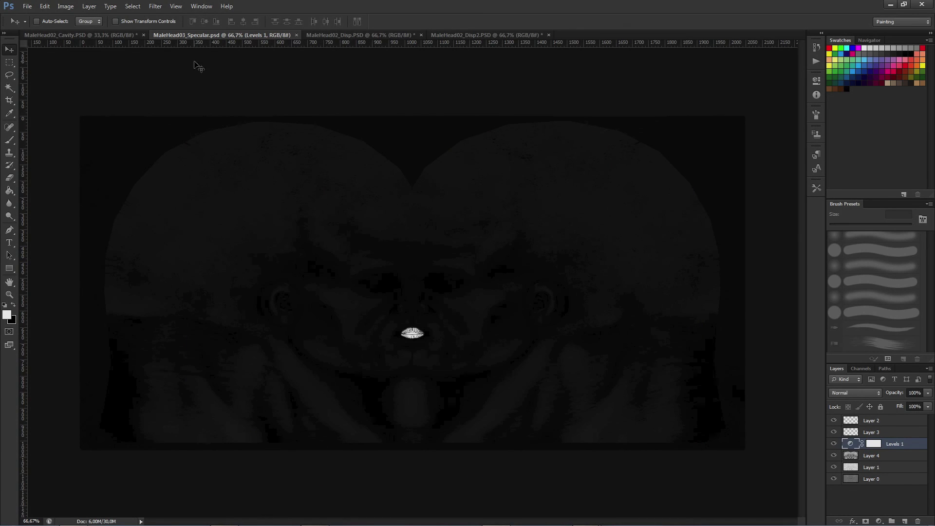
{"action": "left_click", "coordinate": [123, 36]}
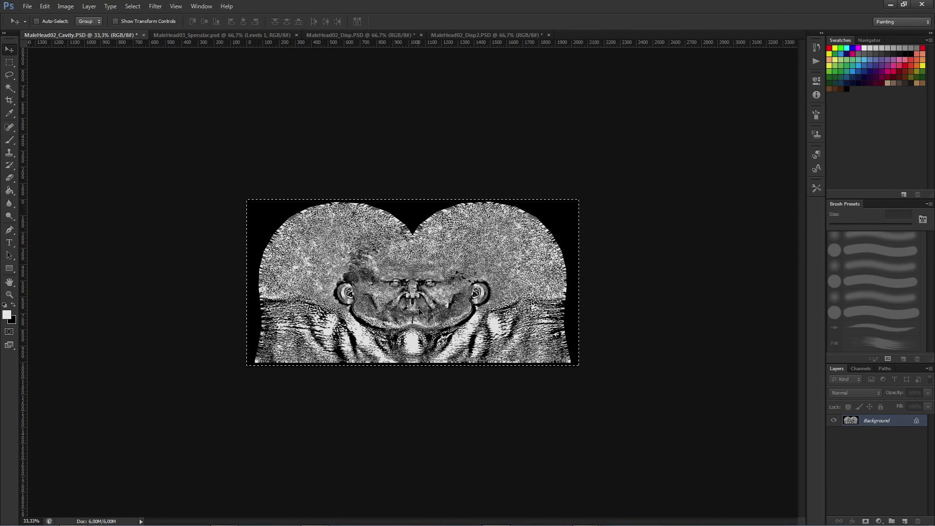